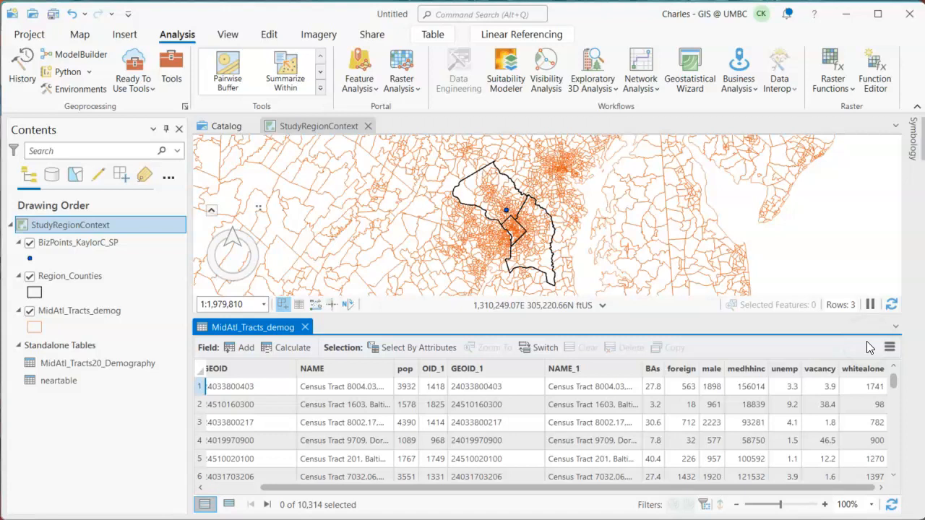
Examine the foreign, male and whitealone fields in the MidAtl_Tracts_demog attribute table.
left_click(676, 369)
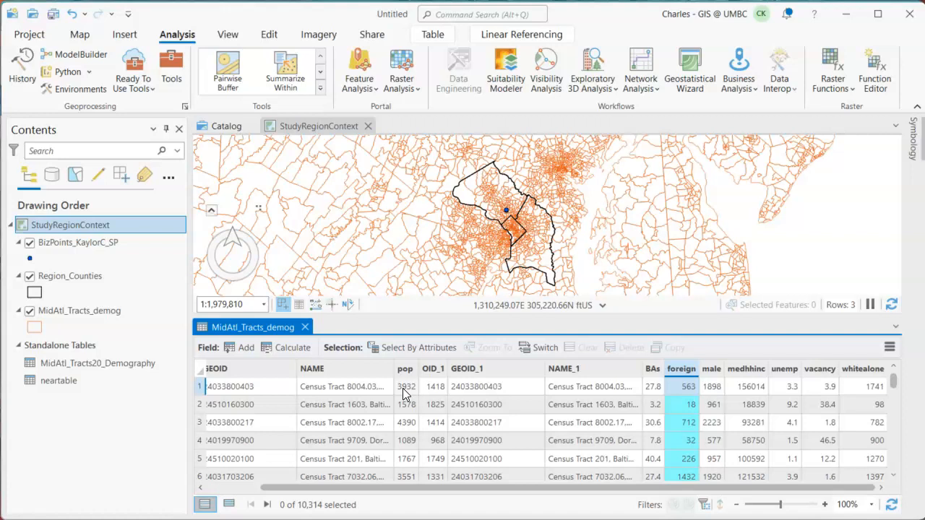
left_click(712, 370)
left_click(680, 370)
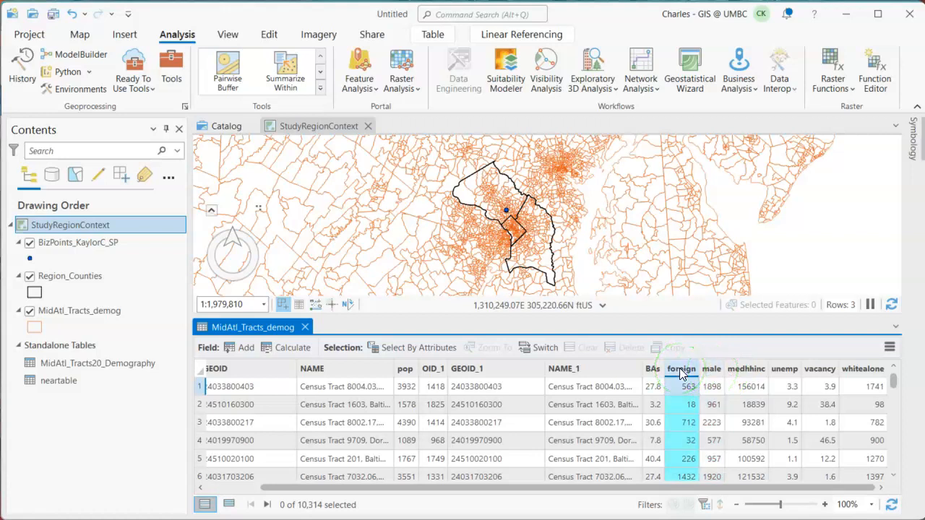
left_click(711, 371)
left_click(860, 372)
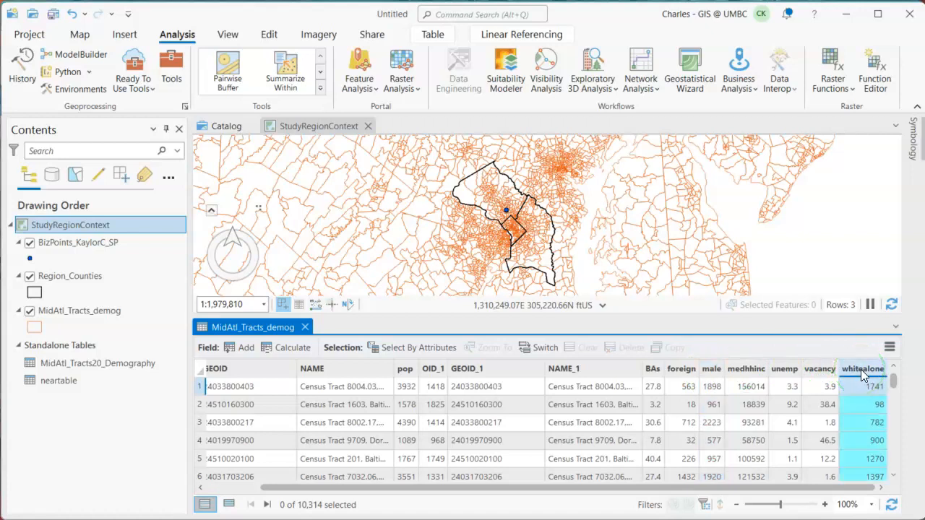
left_click(868, 488)
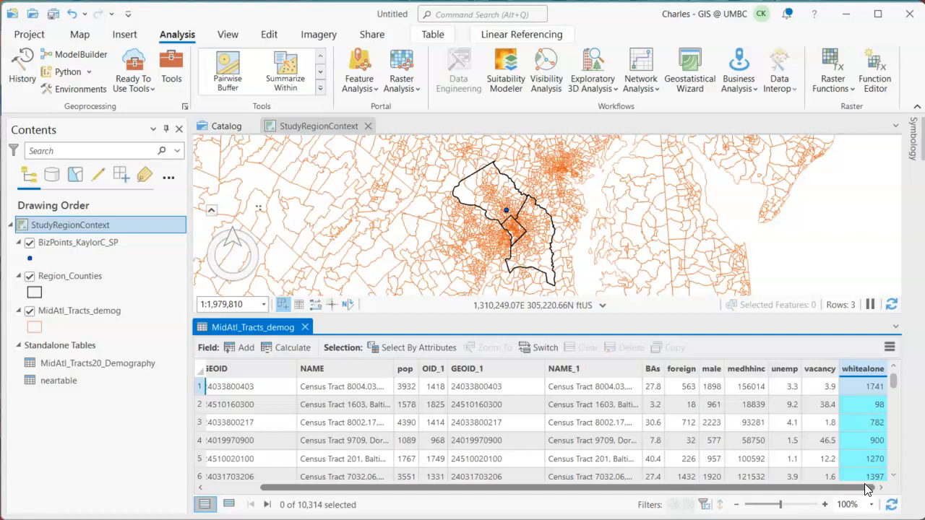
left_click(799, 418)
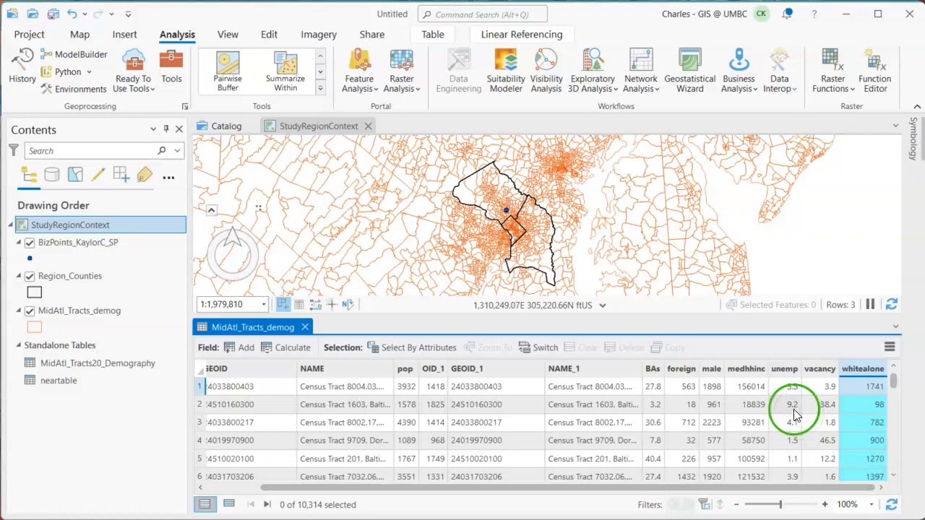
Add a new field named PctMale to the MidAtl_Tracts_demog table.
left_click(247, 348)
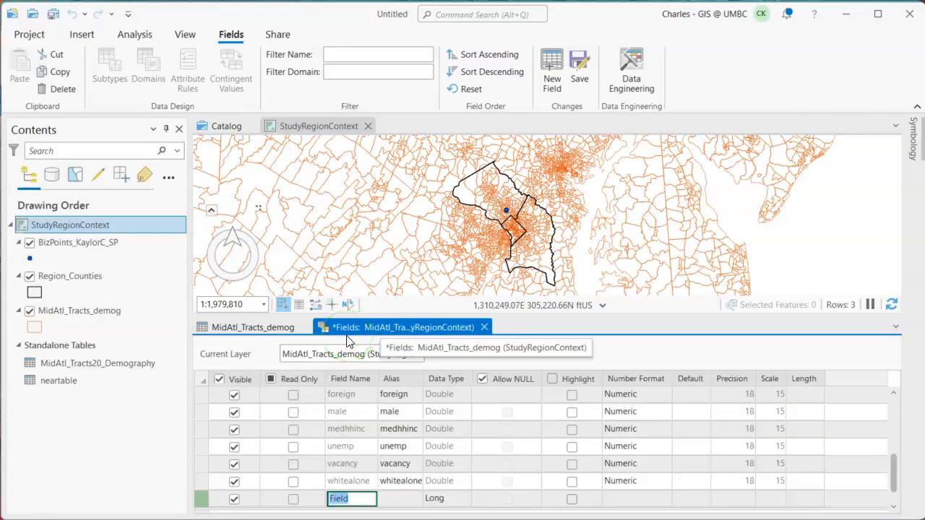
left_click(230, 329)
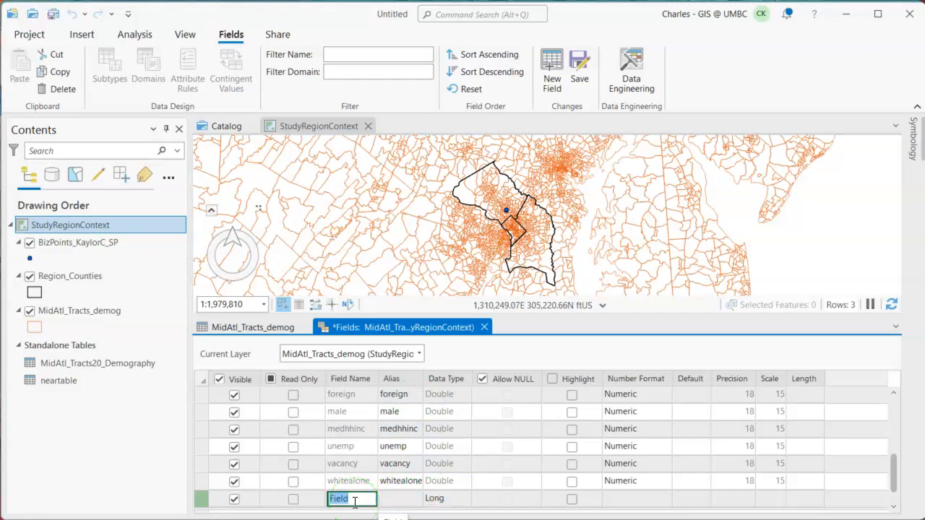
type("Pct")
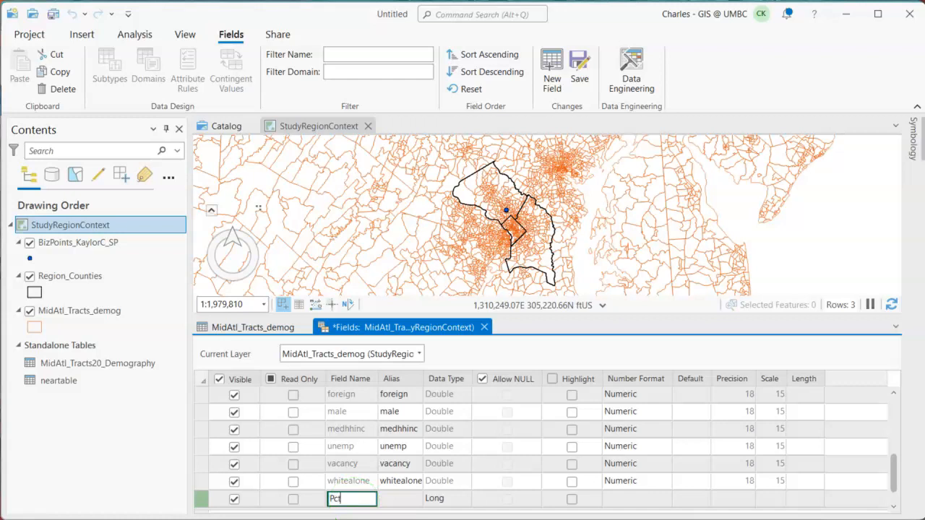
type("B")
key("BackSpace")
type("Mae")
key("BackSpace")
type("le")
scroll(243, 499, "down", 1)
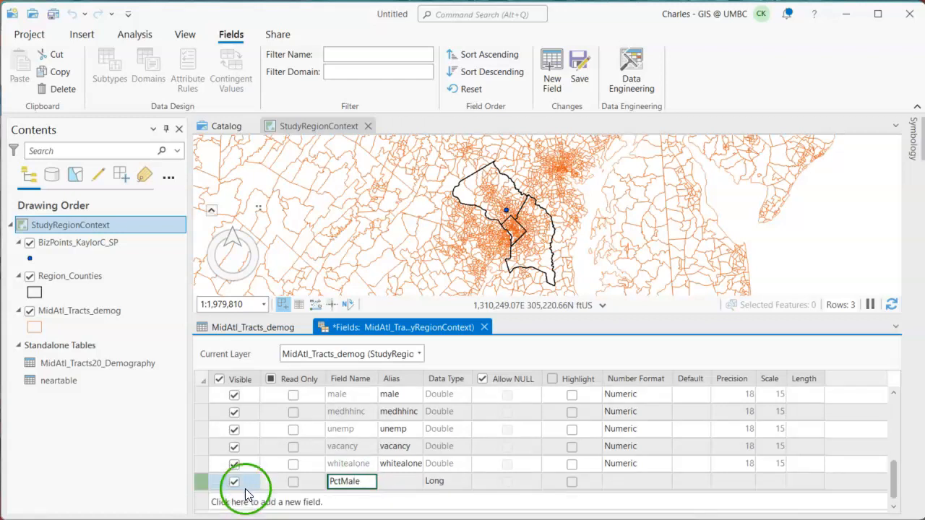
Add a second field named nonwhite, rename PctMale to percMale, and save both as Double fields.
left_click(202, 504)
left_click(331, 497)
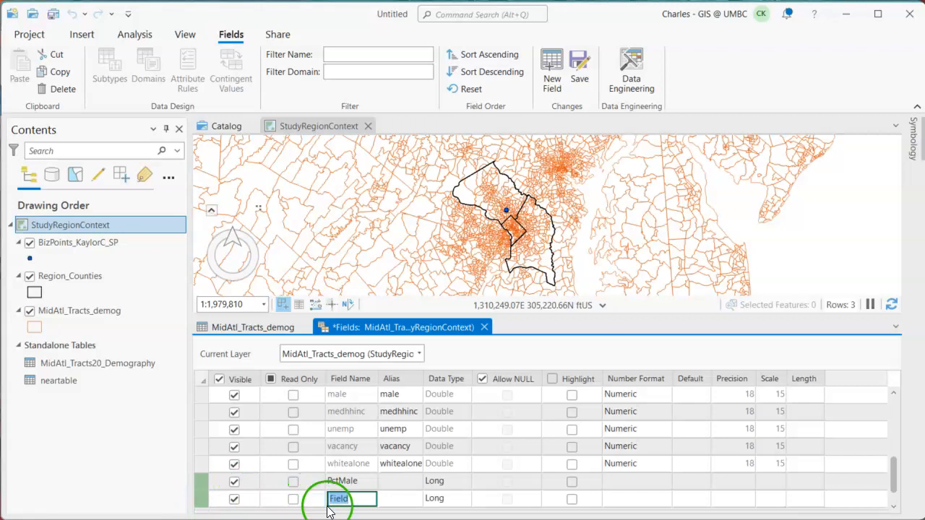
left_click(429, 430)
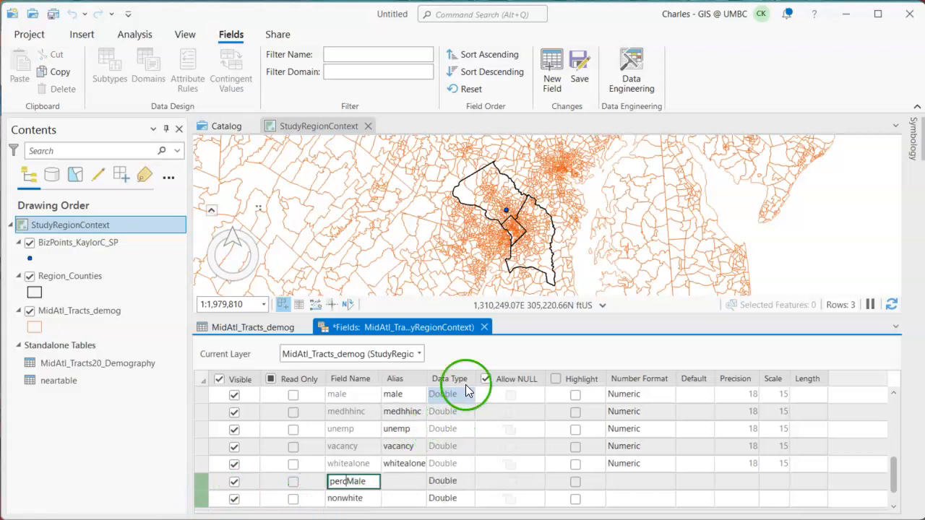
left_click(485, 327)
left_click(441, 289)
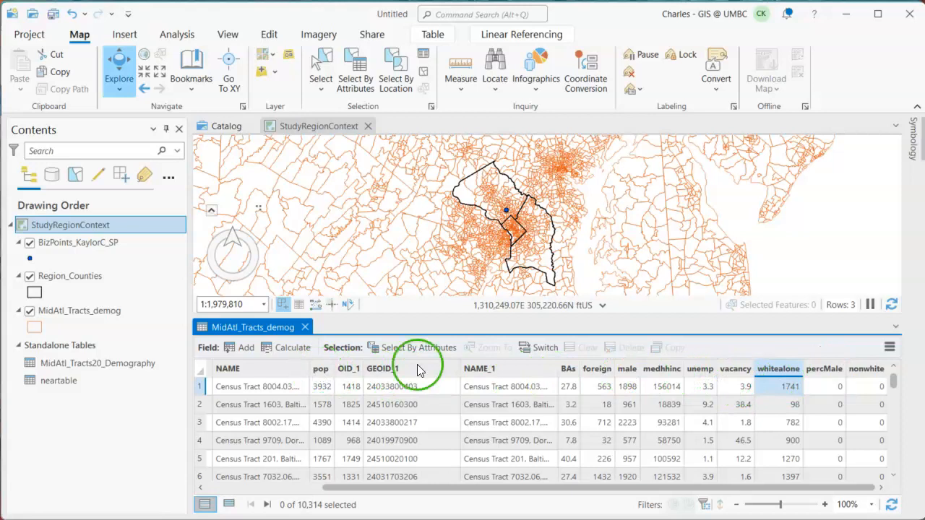
Try to calculate percMale for all tracts with the Calculate Field expression !male! / !pop!
right_click(831, 370)
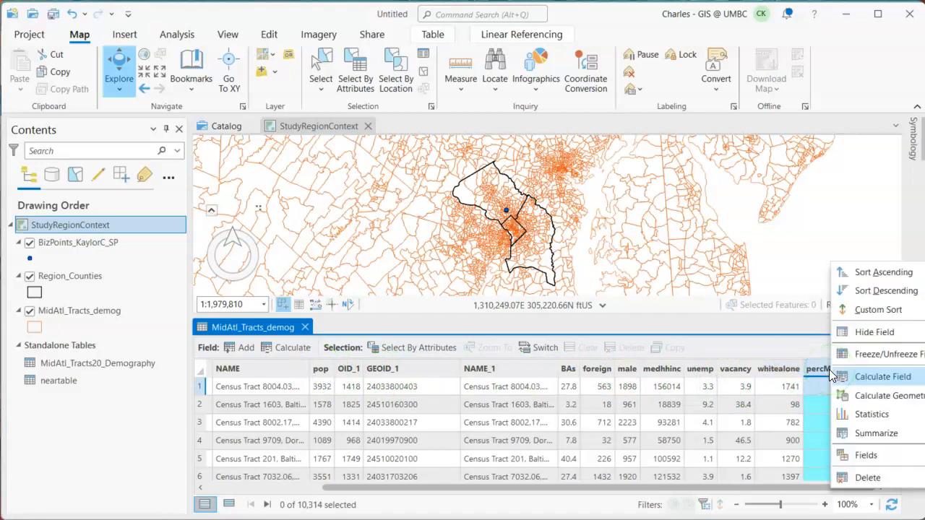
left_click(852, 376)
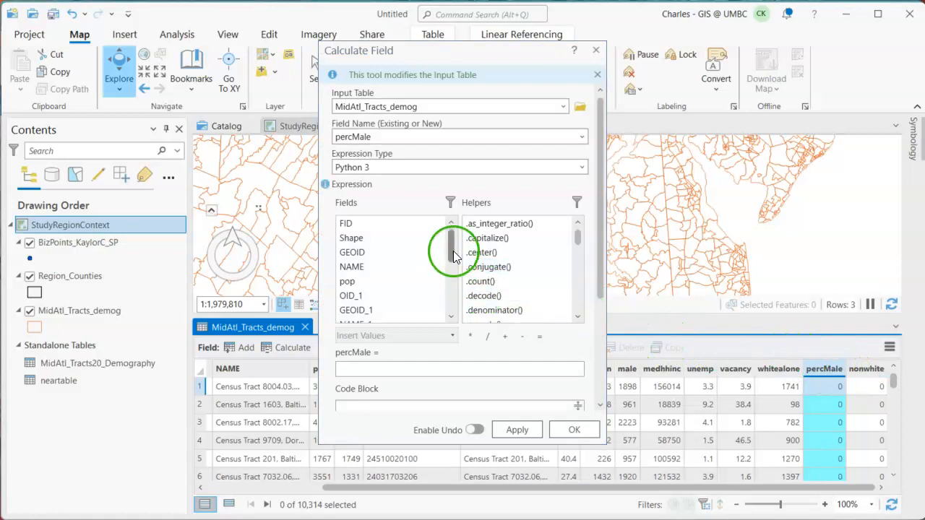
left_click_drag(453, 257, 452, 268)
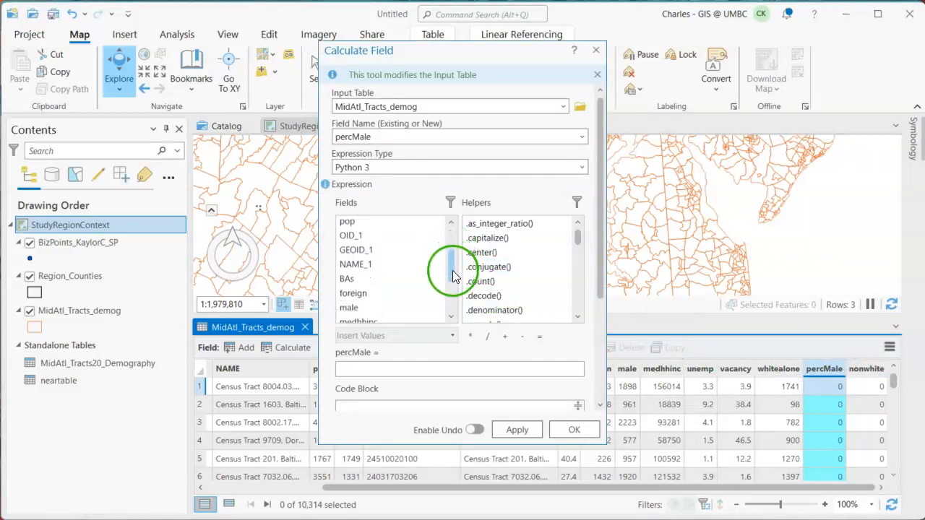
left_click(393, 305)
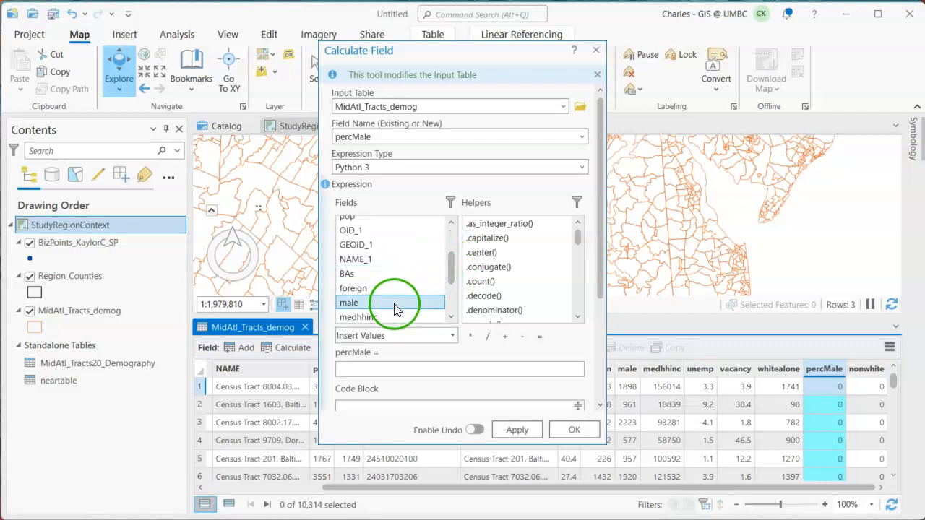
double_click(389, 306)
left_click(487, 336)
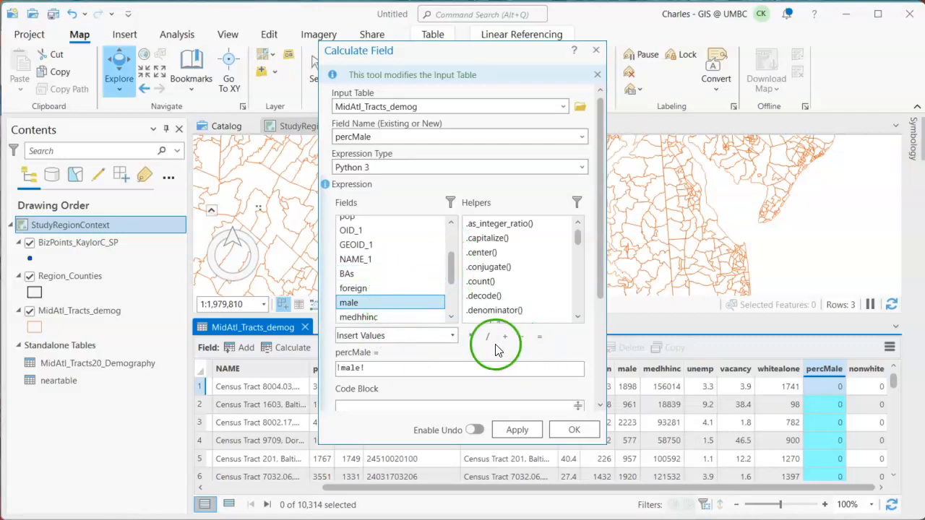
left_click(442, 325)
scroll(371, 259, "up", 1)
double_click(370, 252)
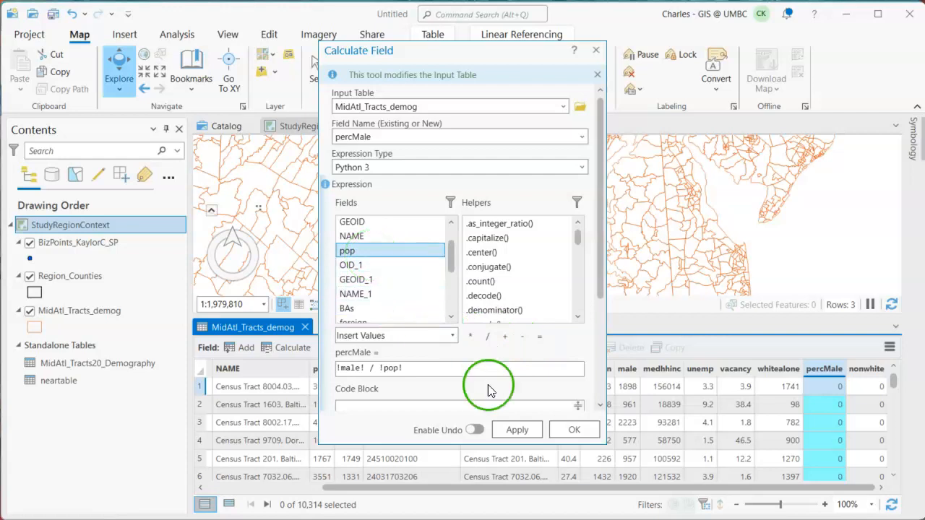
left_click(586, 433)
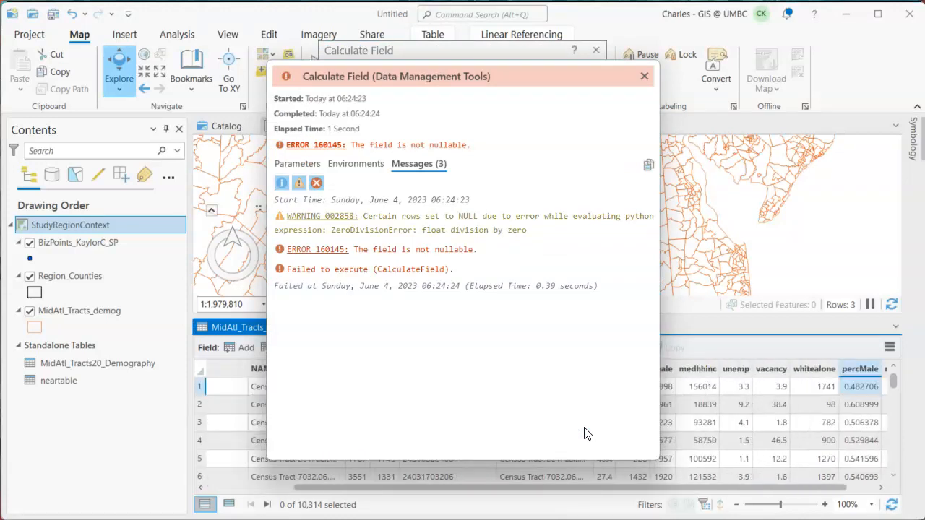
left_click(643, 76)
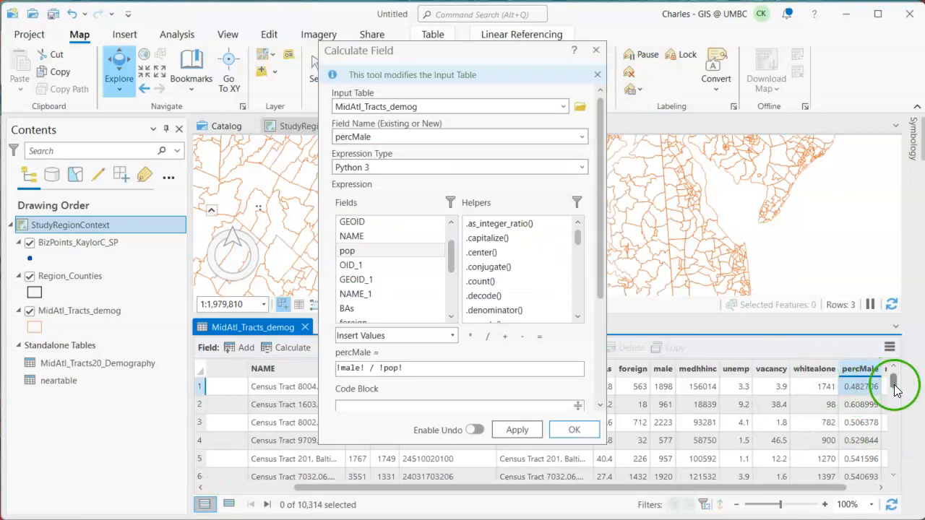
Inspect the percMale values in rows further down the attribute table.
left_click_drag(894, 387, 894, 394)
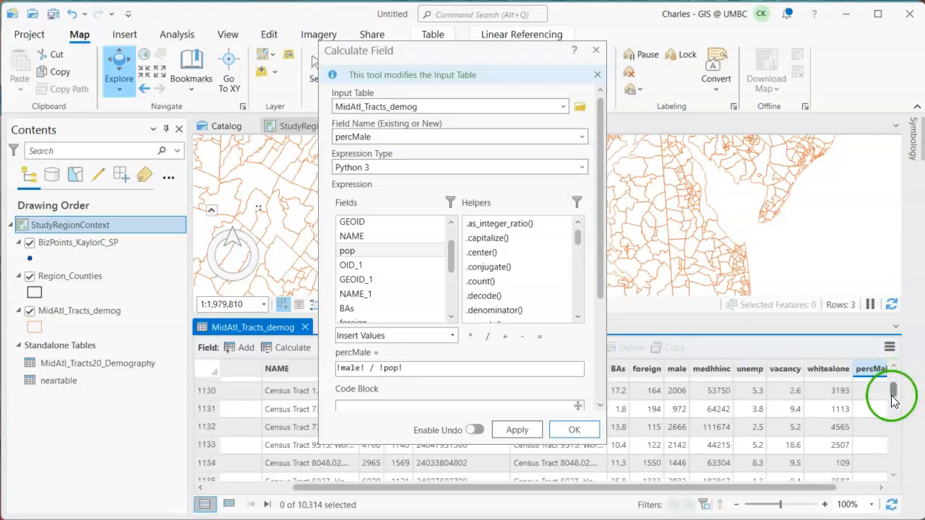
left_click_drag(833, 488, 850, 488)
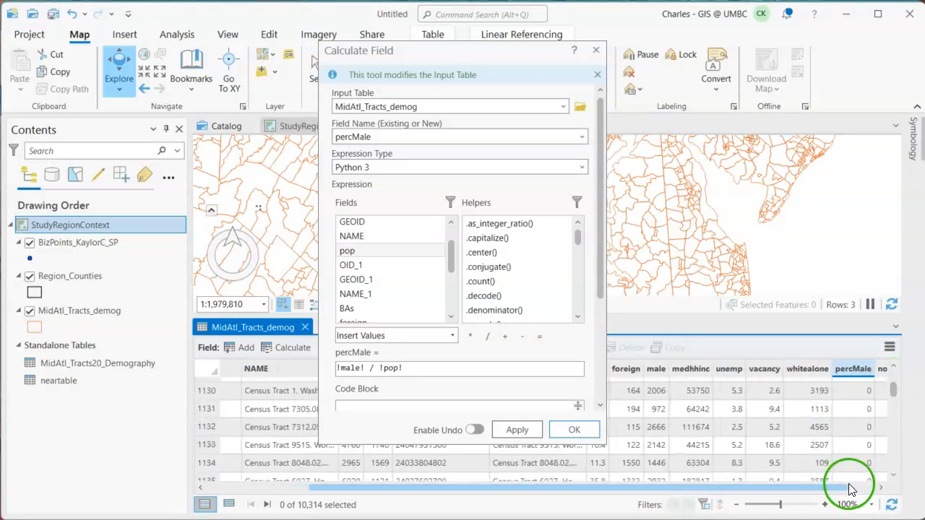
left_click(895, 368)
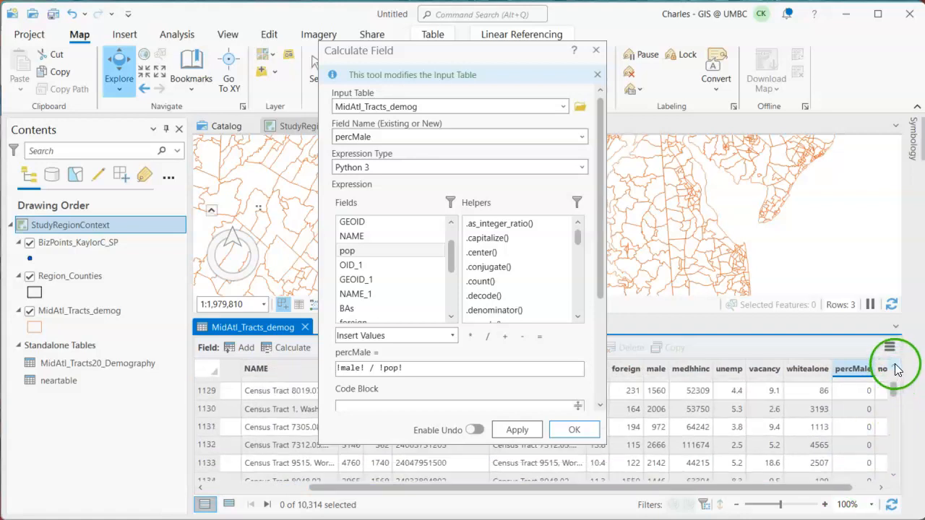
left_click_drag(892, 392, 897, 389)
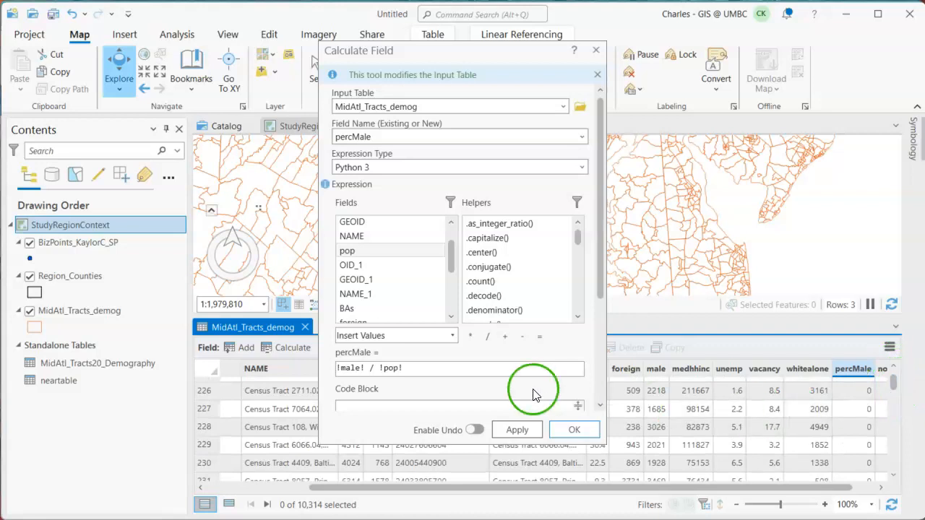
Move the Calculate Field dialog clear of the table and sort the records by pop in ascending order.
left_click_drag(433, 44, 108, 30)
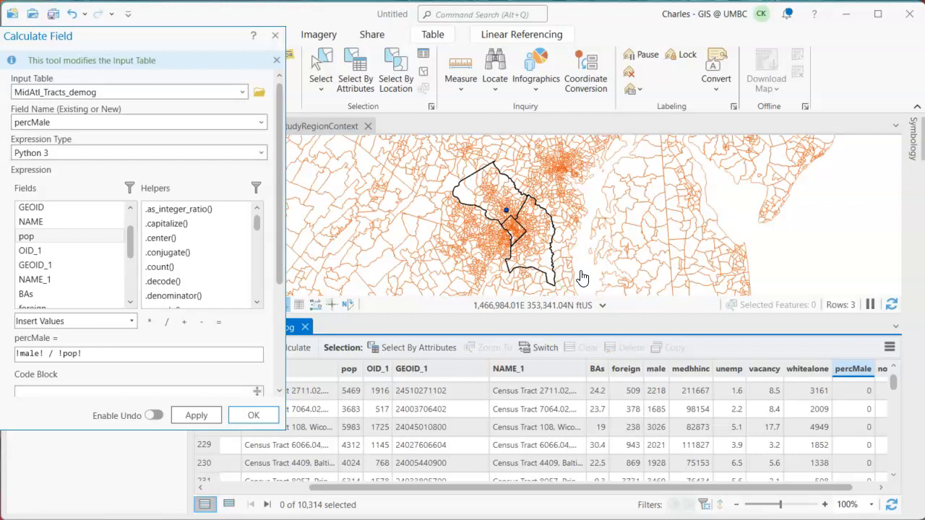
left_click(351, 371)
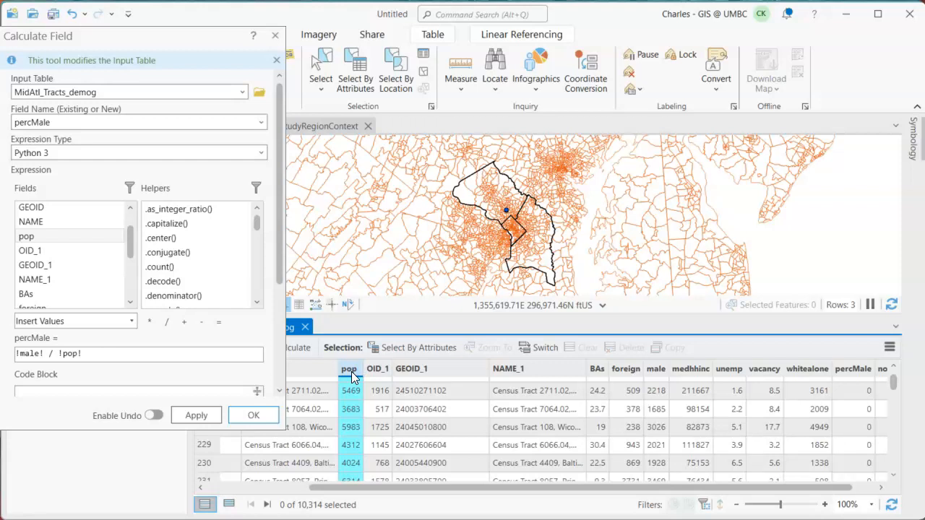
right_click(352, 371)
left_click(420, 277)
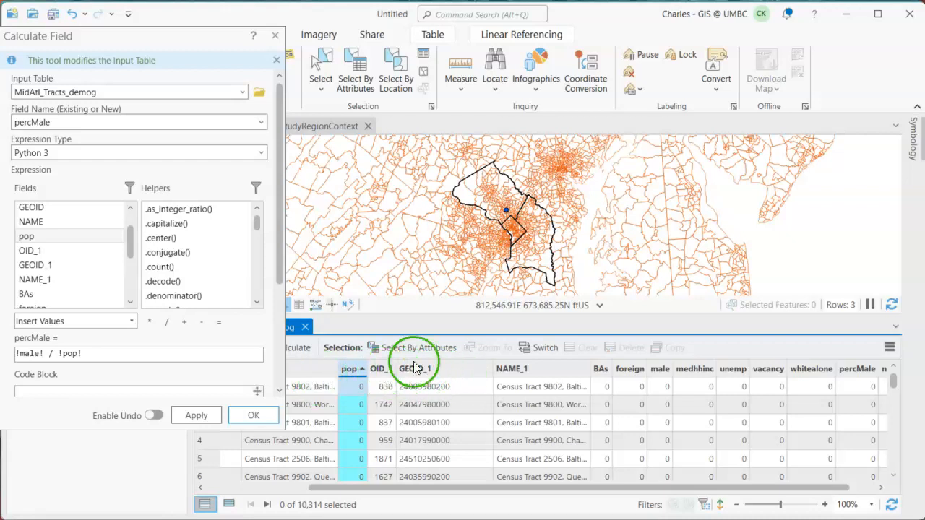
Select by attributes the MidAtl_Tracts_demog records where pop is greater than 0.
left_click(437, 349)
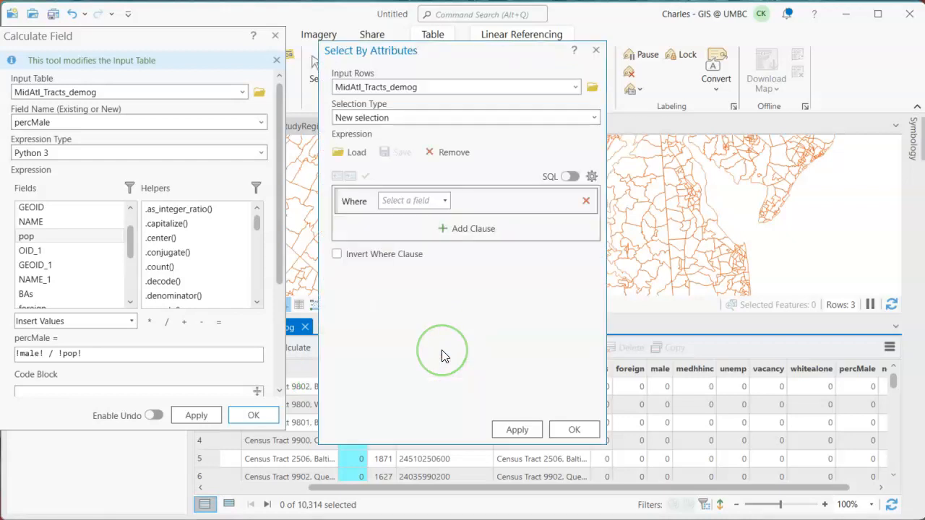
left_click(441, 201)
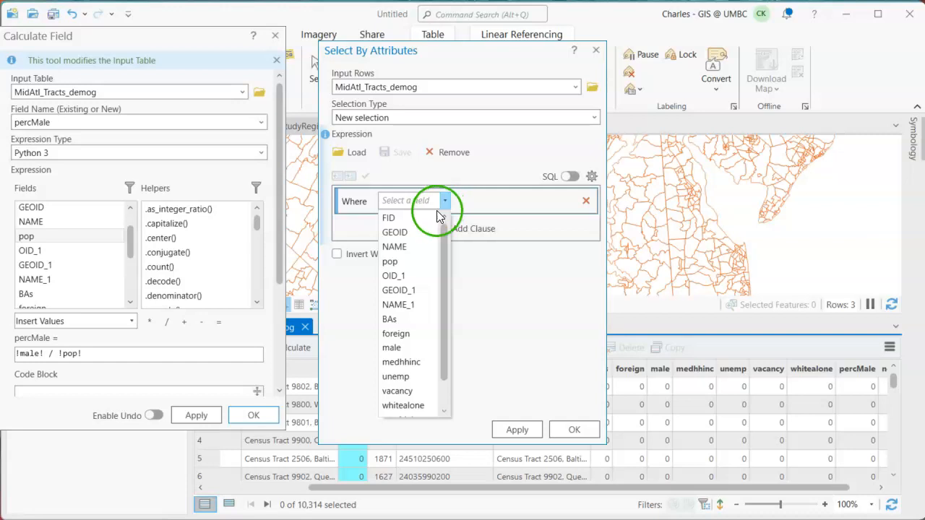
left_click(408, 262)
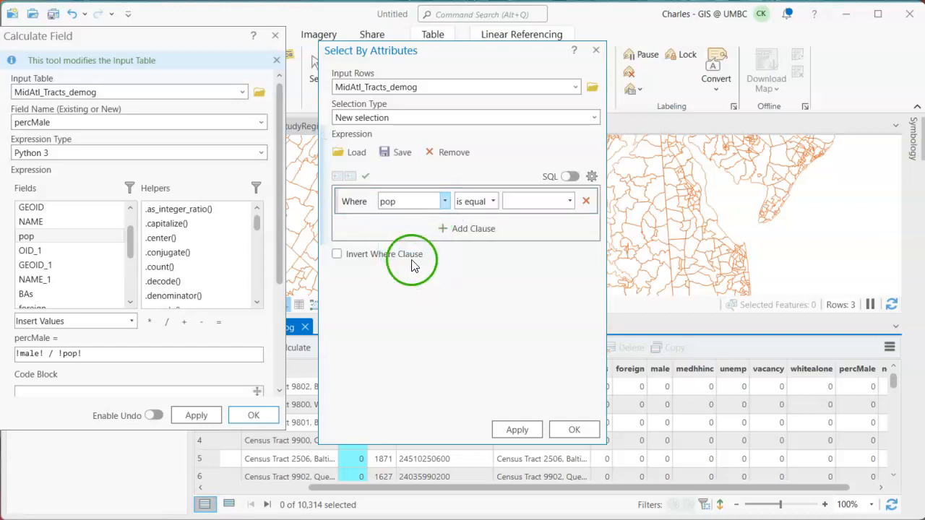
left_click(495, 201)
left_click(484, 248)
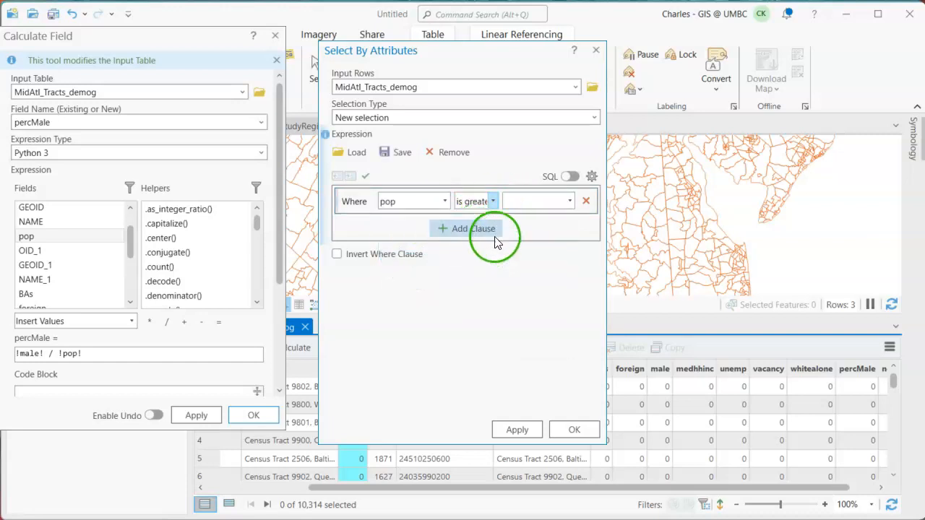
left_click(571, 203)
left_click(543, 218)
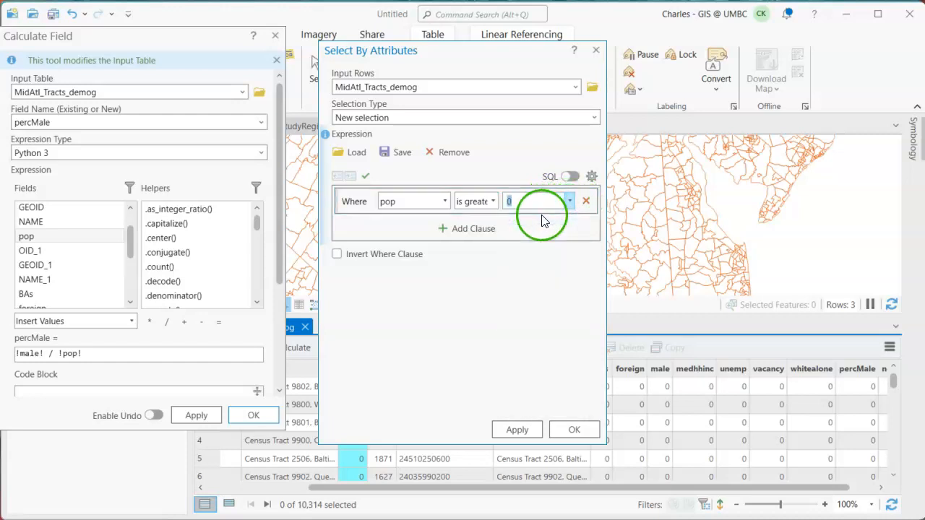
left_click(572, 430)
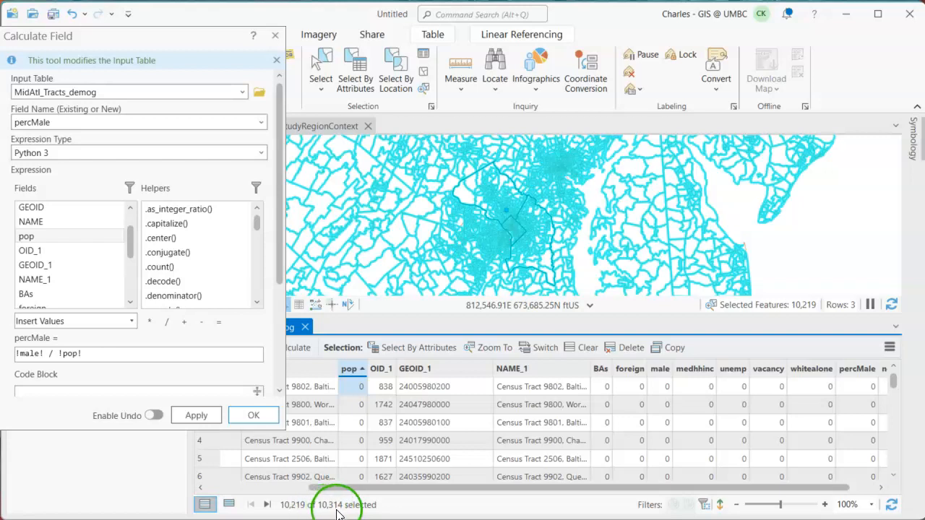
Rerun the percMale calculation !male! / !pop! on the selected tracts and bring the percMale column into view.
left_click(254, 416)
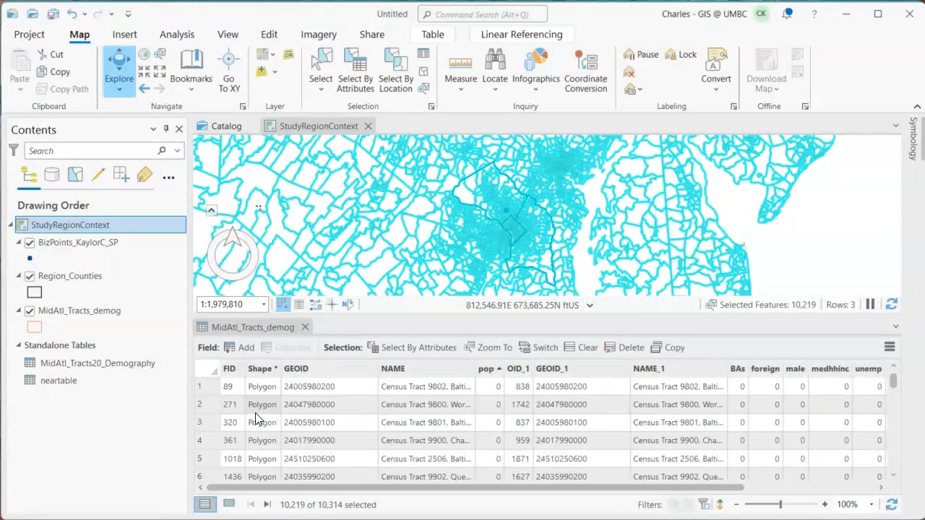
left_click(313, 431)
left_click_drag(589, 484, 778, 494)
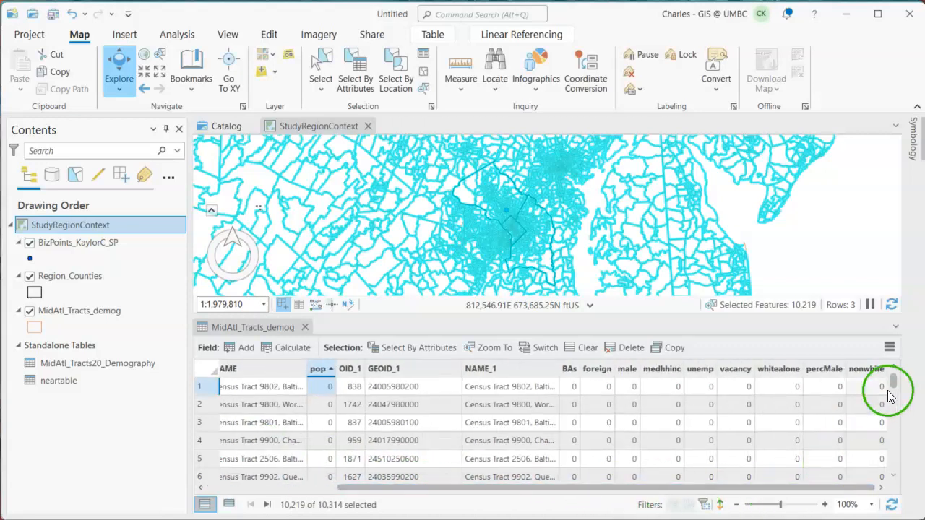
Start a field calculation on the nonwhite field for the selected tracts and clear the leftover !male! / !pop! expression.
left_click_drag(894, 388, 897, 452)
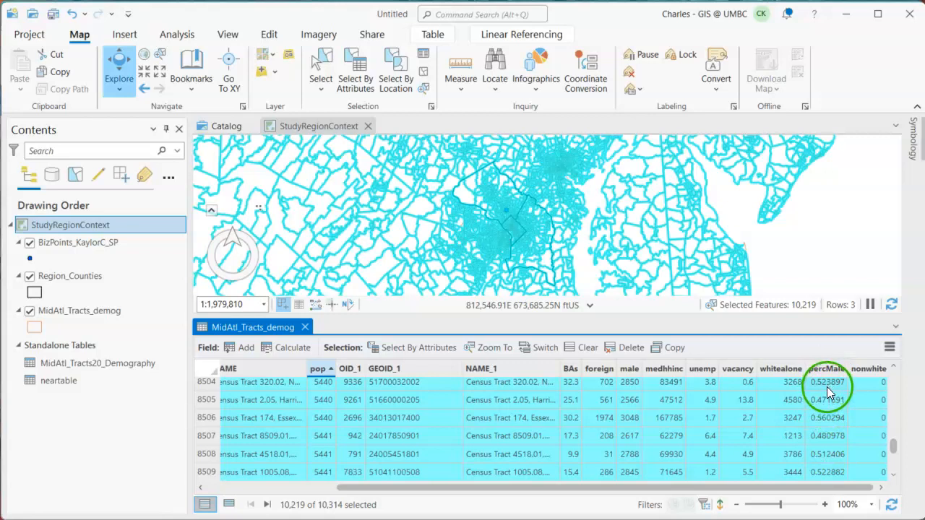
left_click_drag(894, 443, 903, 372)
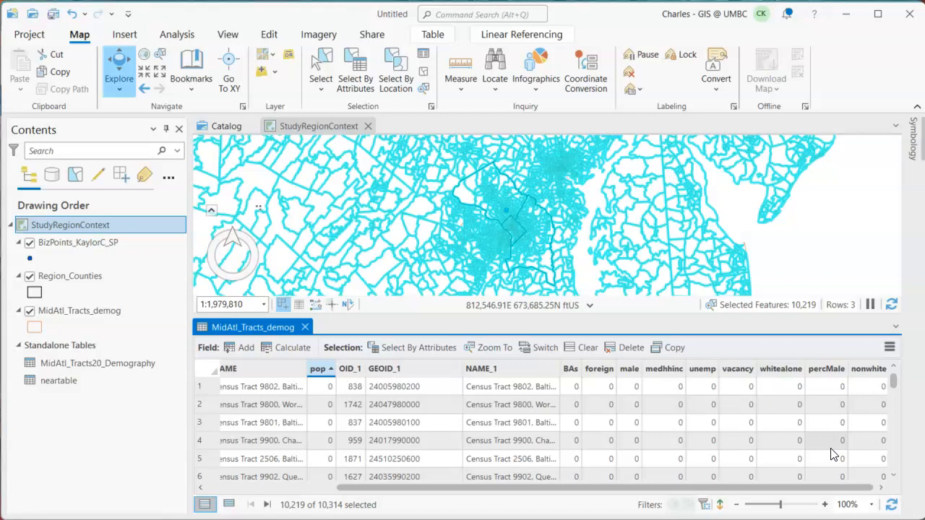
right_click(867, 370)
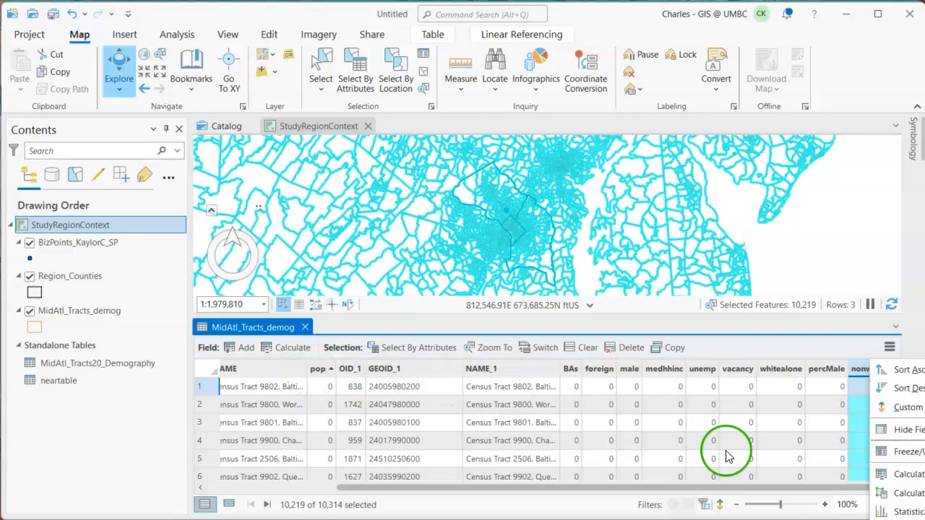
left_click(912, 478)
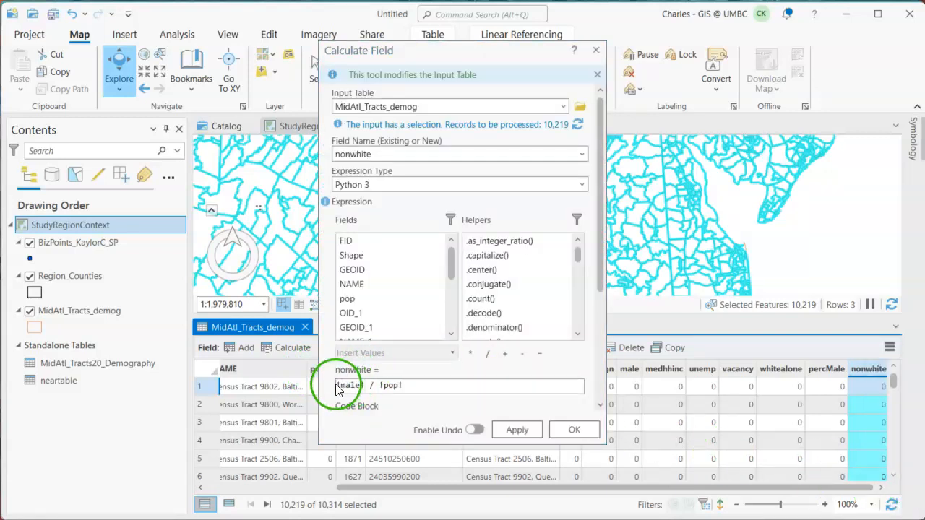
left_click_drag(365, 386, 326, 385)
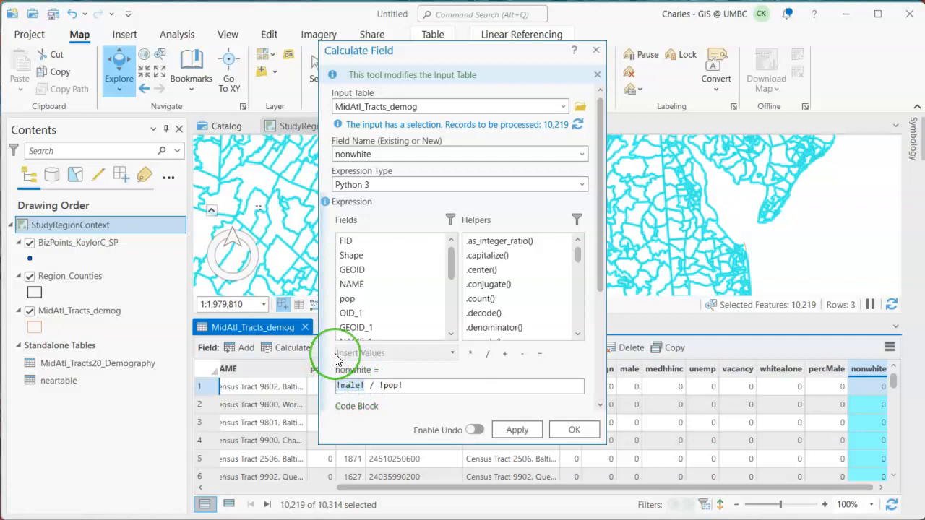
key("Delete")
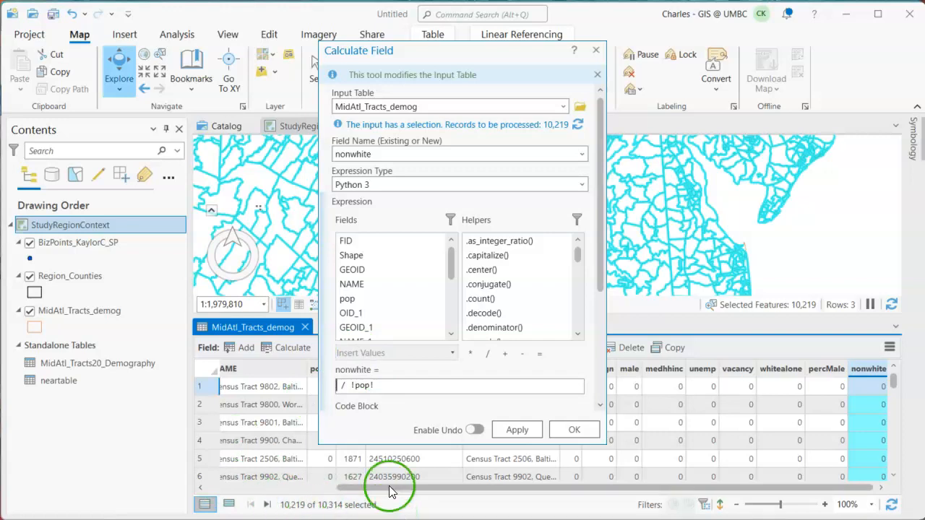
left_click_drag(391, 385, 295, 378)
key("BackSpace")
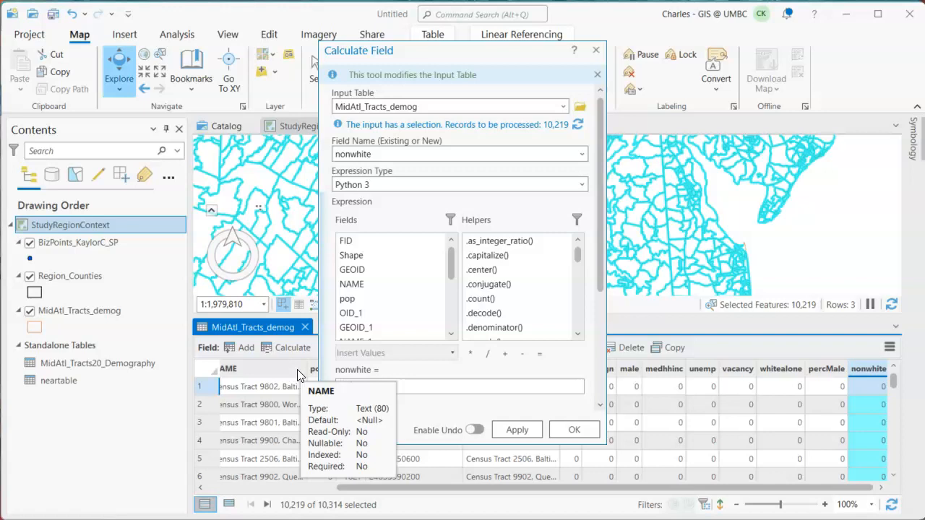
Calculate nonwhite for the selected tracts with the expression 1-(!whitealone! / !pop!) and check the values further down the table.
type("1 - (")
left_click(413, 404)
left_click(391, 386)
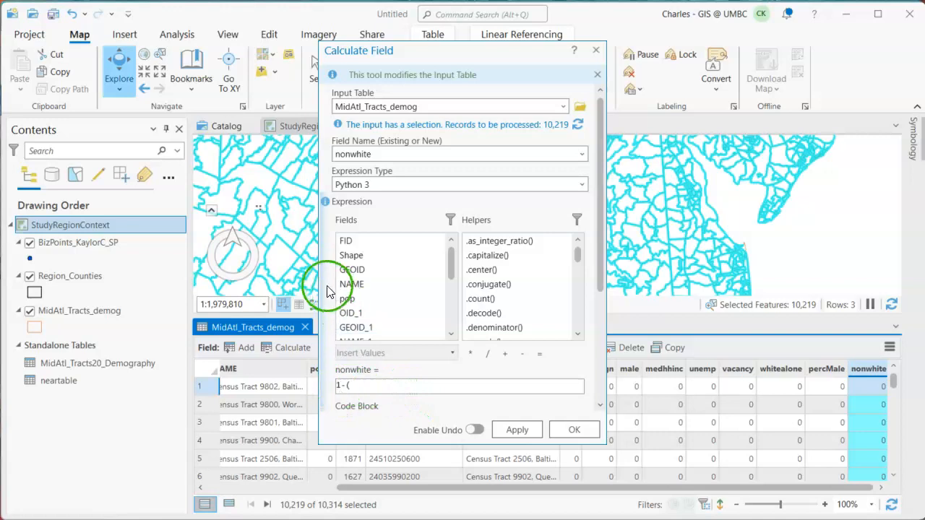
scroll(368, 308, "down", 1)
scroll(369, 311, "down", 3)
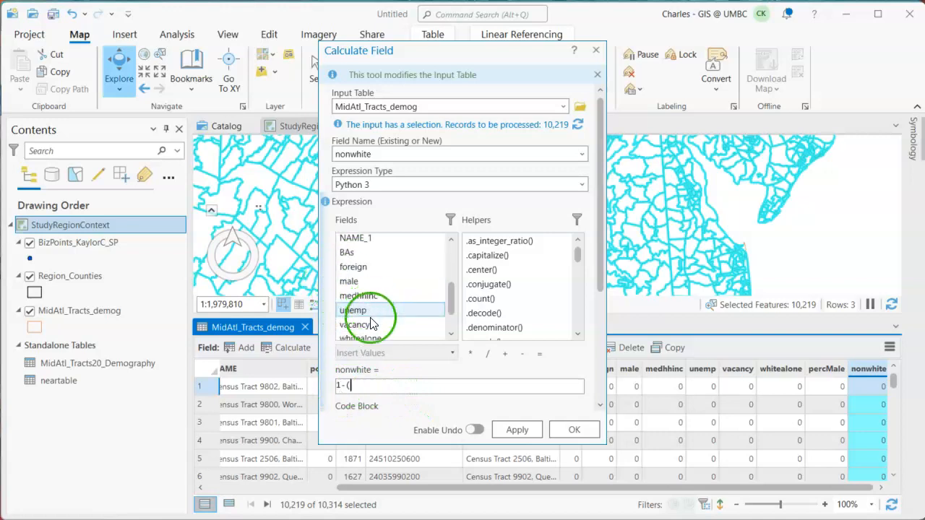
double_click(375, 336)
left_click(487, 354)
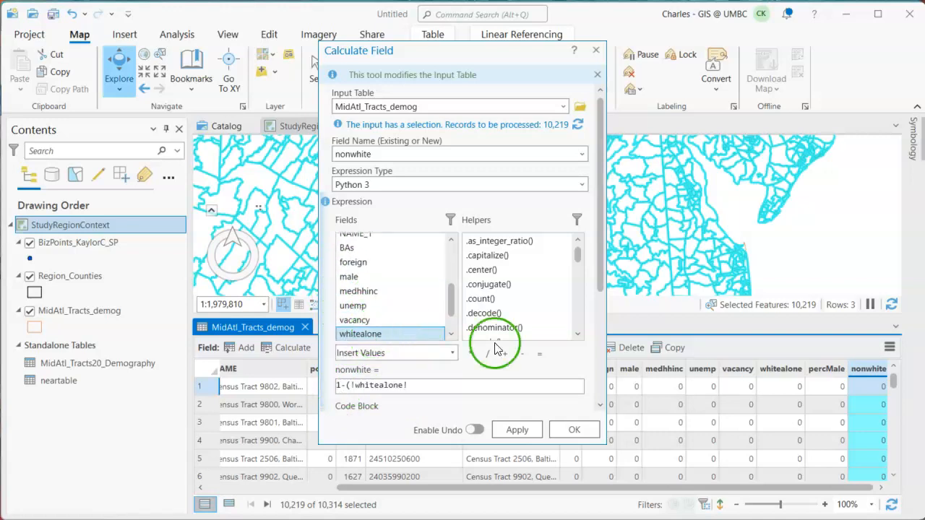
scroll(406, 299, "up", 3)
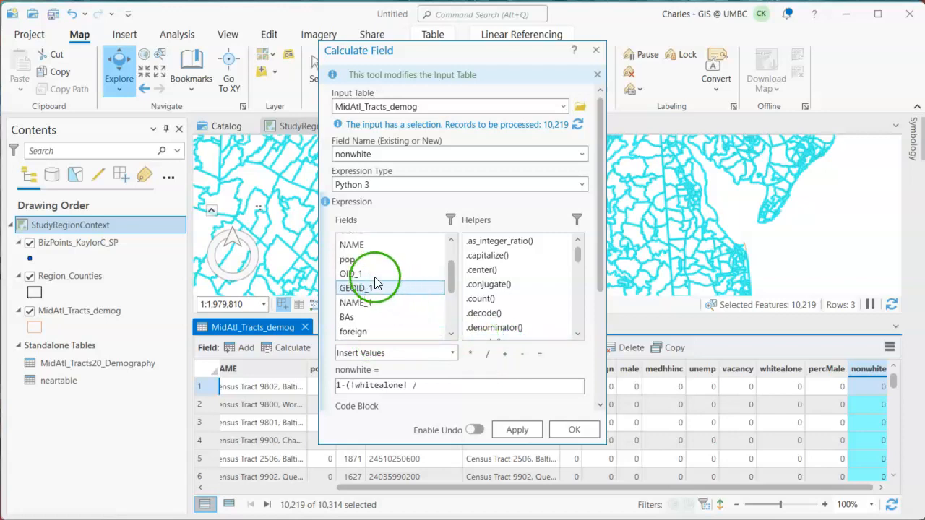
double_click(366, 259)
left_click(490, 385)
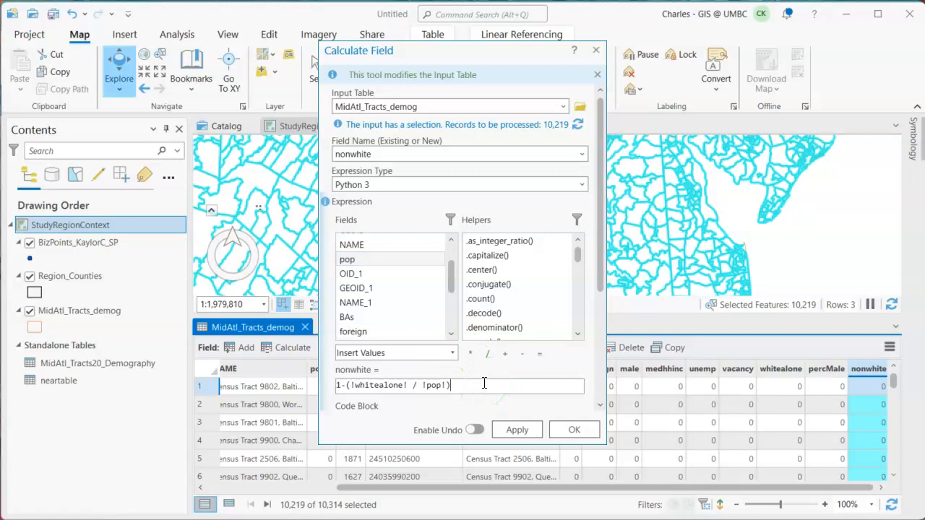
left_click(581, 434)
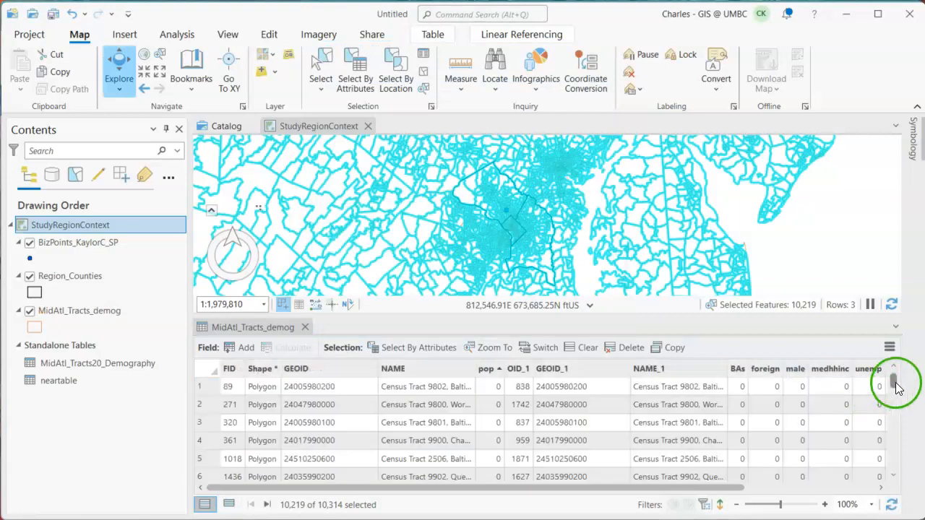
left_click_drag(900, 388, 895, 427)
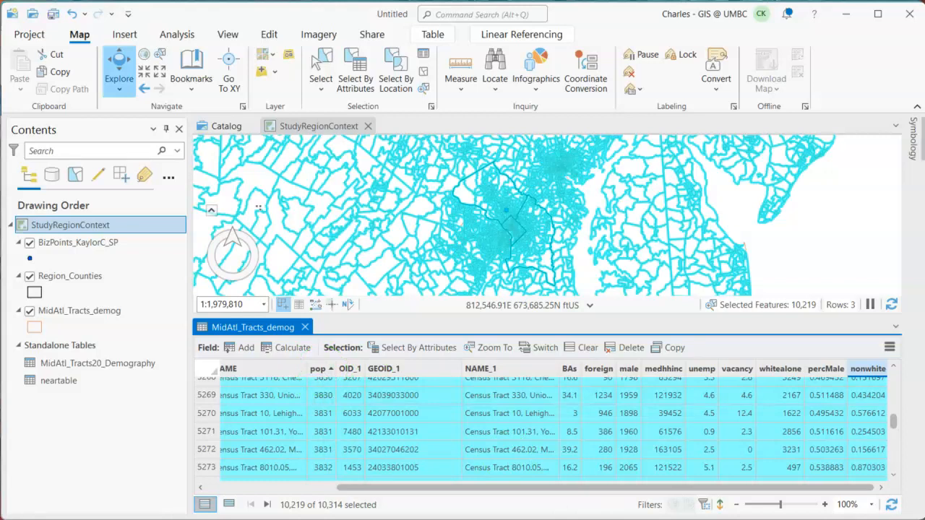
Clear the record selection, then add a Double field named Area_SqMi to MidAtl_Tracts_demog and save the field changes.
left_click(586, 348)
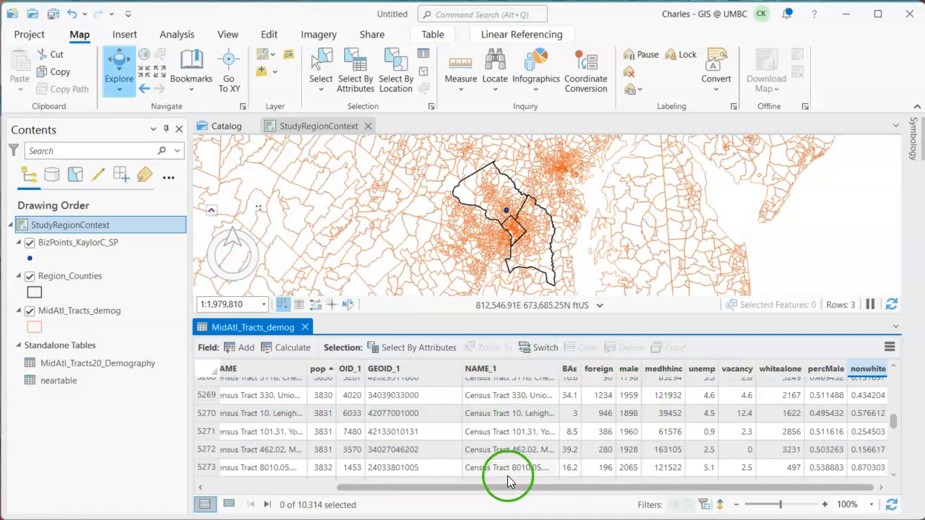
left_click(232, 350)
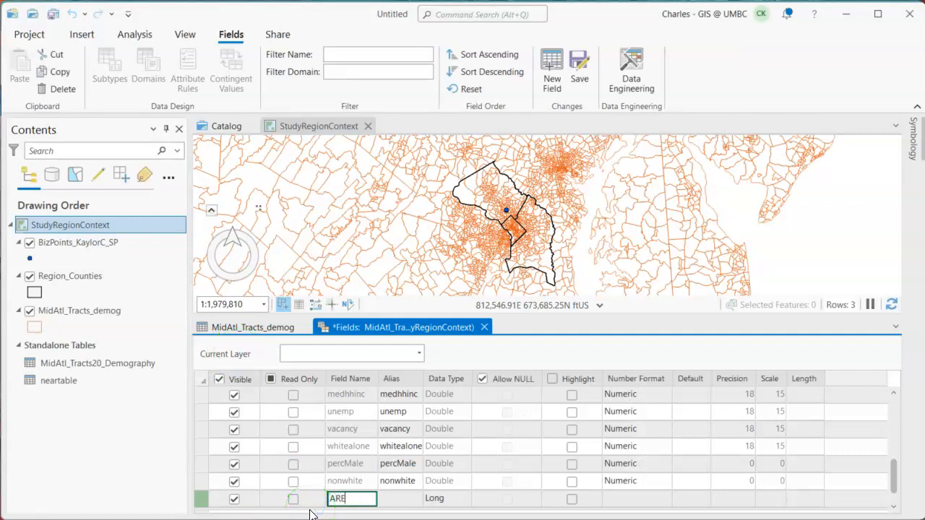
type("ARE")
key("BackSpace")
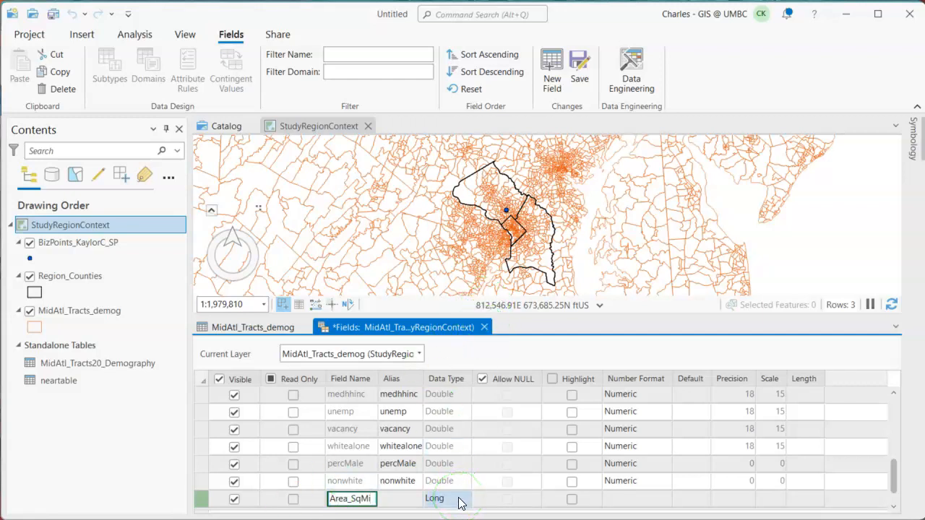
left_click(461, 502)
left_click(461, 501)
left_click(471, 382)
left_click(485, 327)
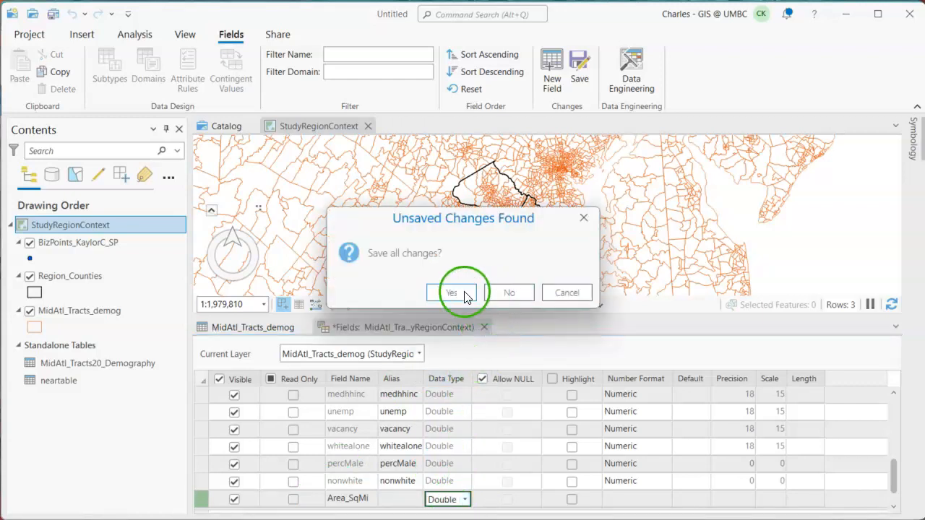
left_click(451, 292)
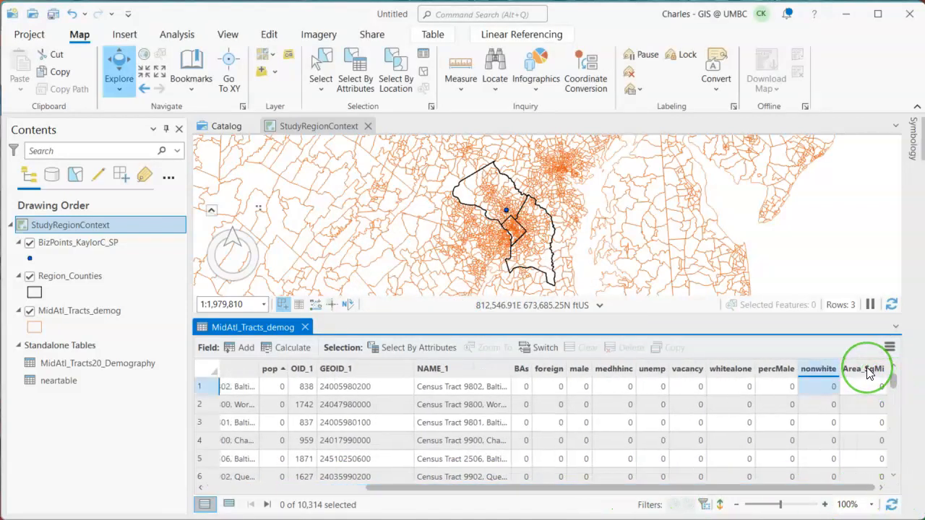
Sort the MidAtl_Tracts_demog records by pop in descending order and bring the Area_SqMi column into view.
right_click(271, 374)
left_click(307, 292)
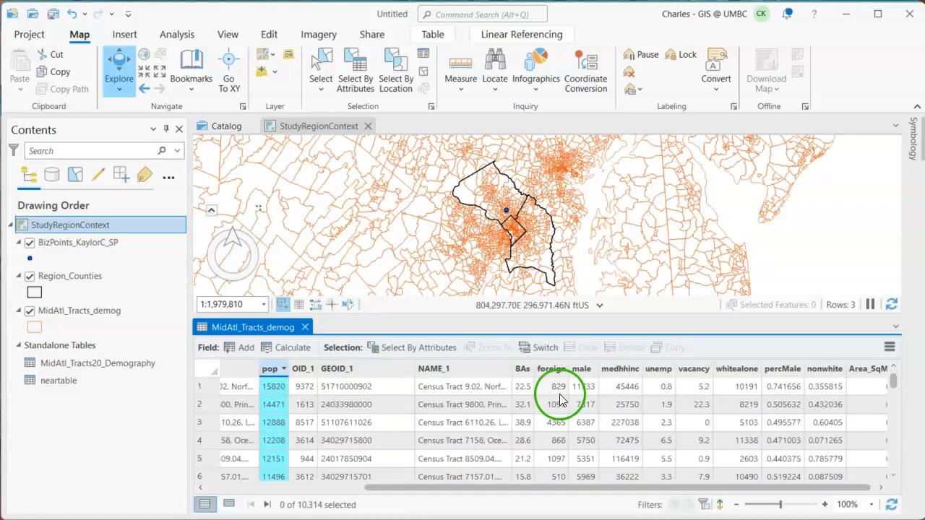
left_click_drag(774, 488, 900, 490)
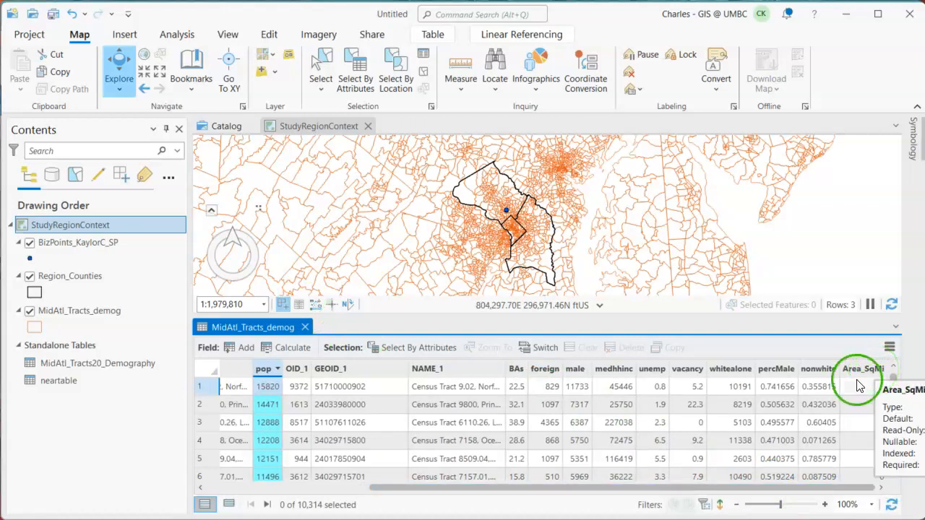
Calculate geometry for Area_SqMi using the Area property in Square Statute Miles, then close the tool's messages.
right_click(857, 370)
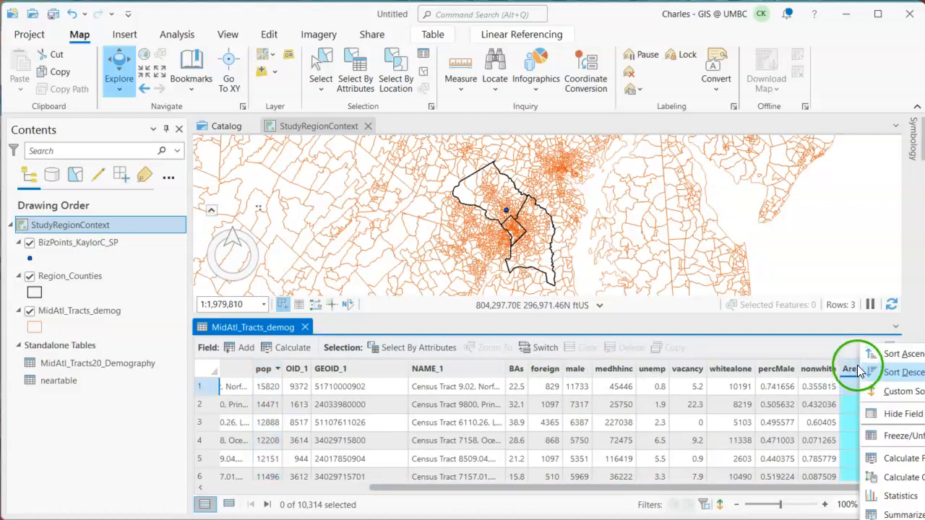
left_click(903, 478)
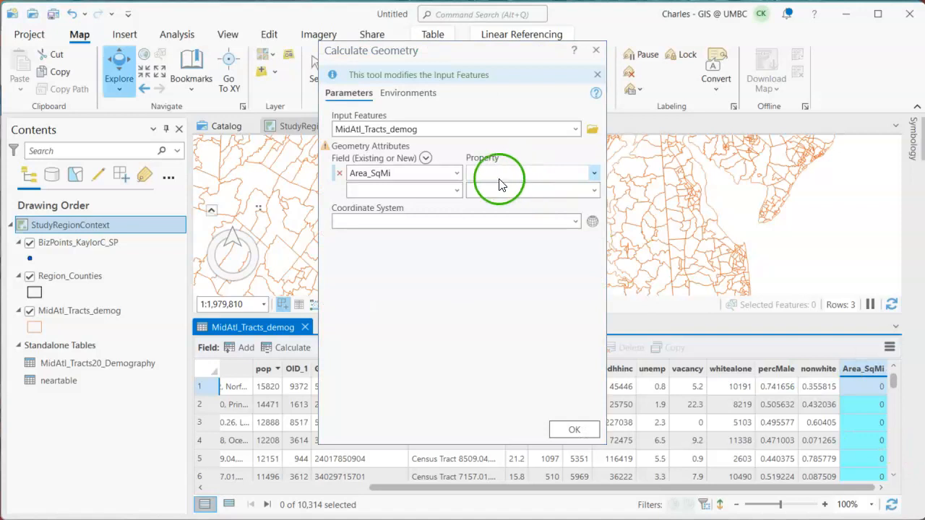
left_click(594, 175)
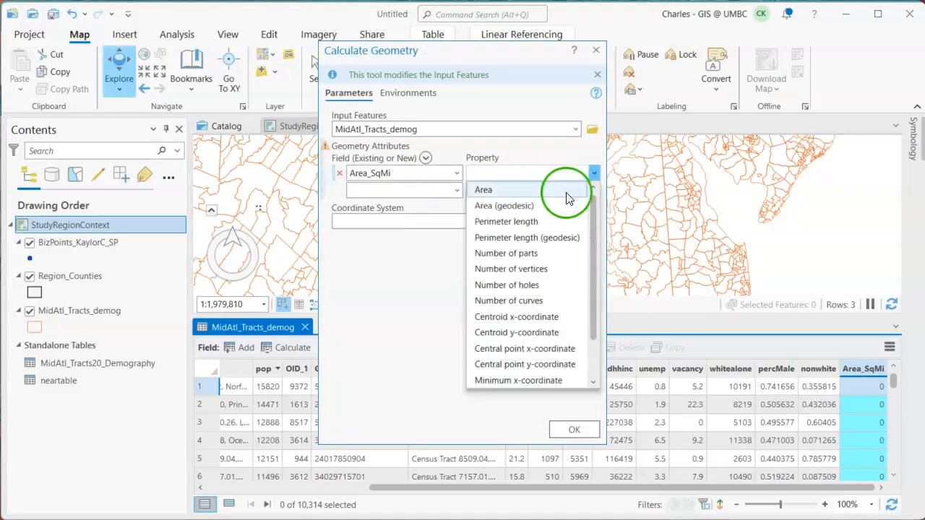
left_click(567, 193)
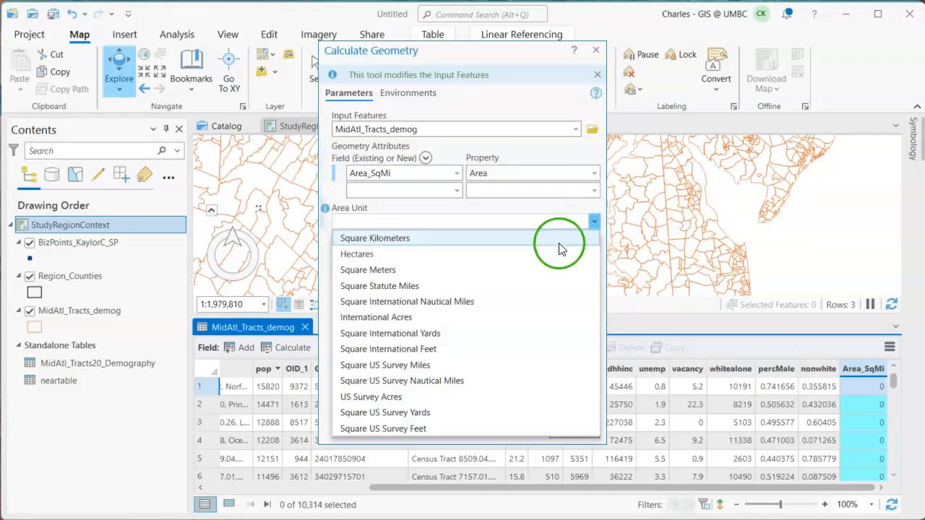
left_click(518, 287)
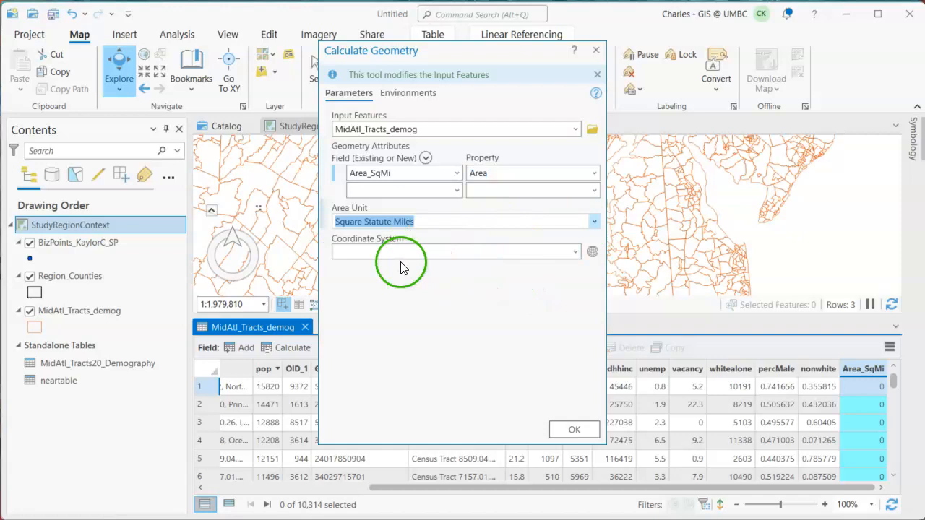
left_click(570, 434)
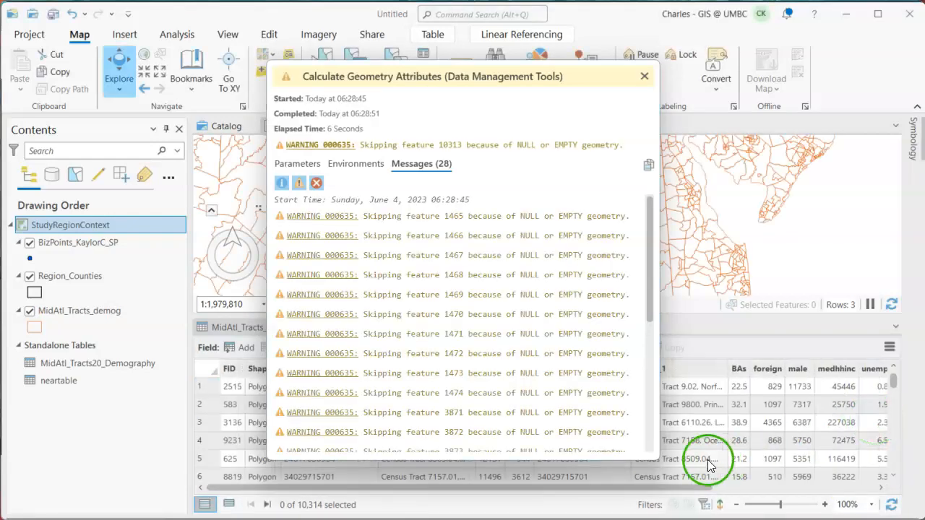
left_click(645, 76)
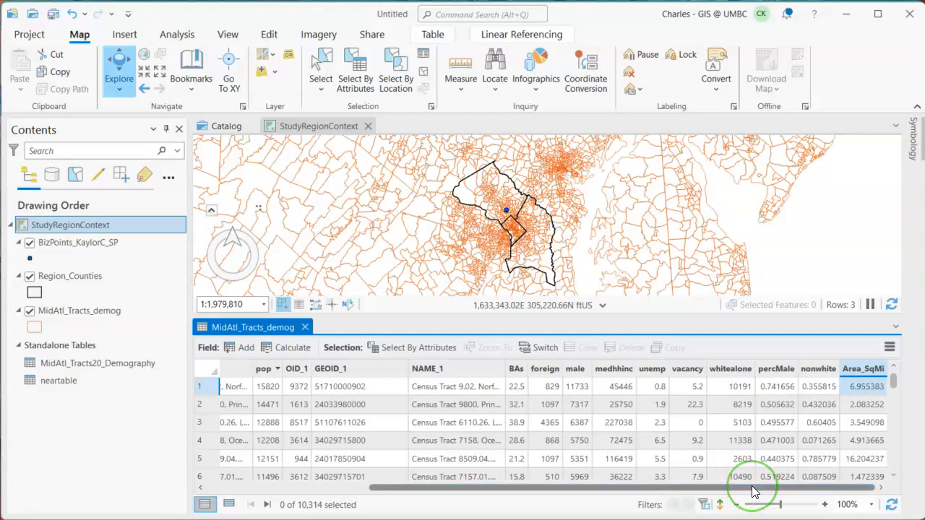
Review the attribute table's columns, from the tract identifiers and pop through percMale, nonwhite and Area_SqMi.
left_click(894, 383)
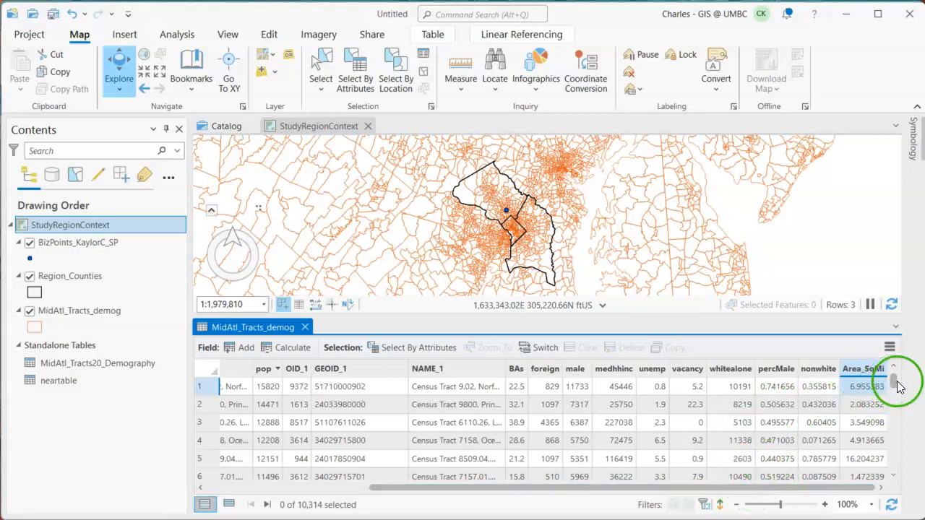
mouse_move(897, 384)
left_mouse_down()
mouse_move(890, 472)
mouse_move(901, 371)
left_mouse_up()
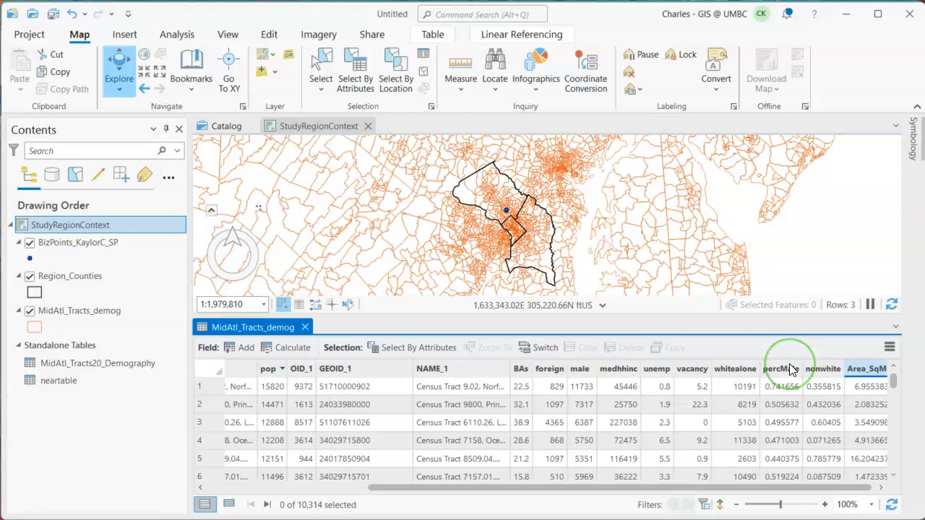
mouse_move(793, 370)
mouse_move(594, 375)
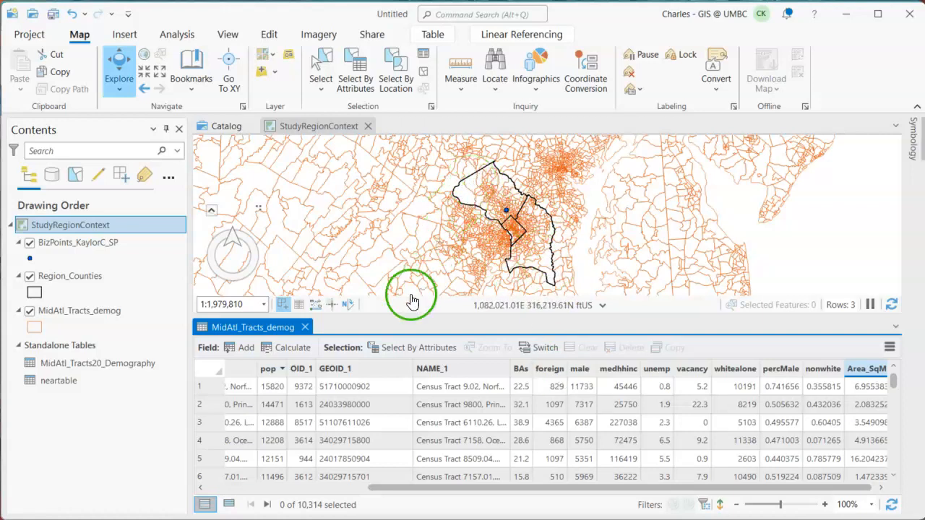
left_click(348, 307)
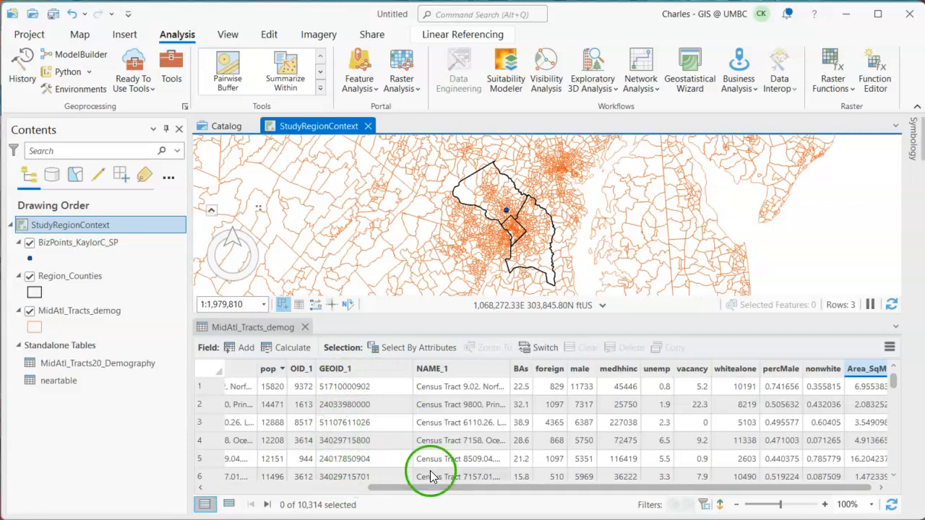
left_click_drag(432, 490, 226, 503)
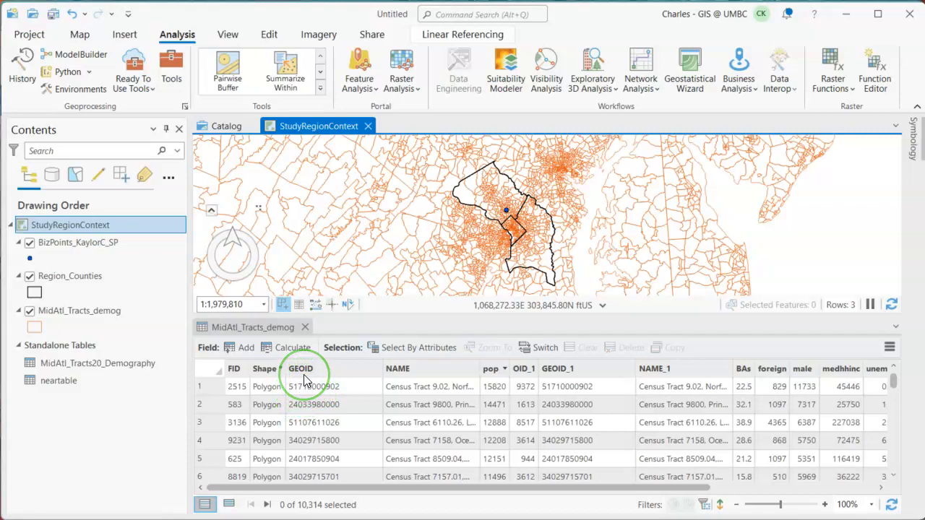
mouse_move(304, 381)
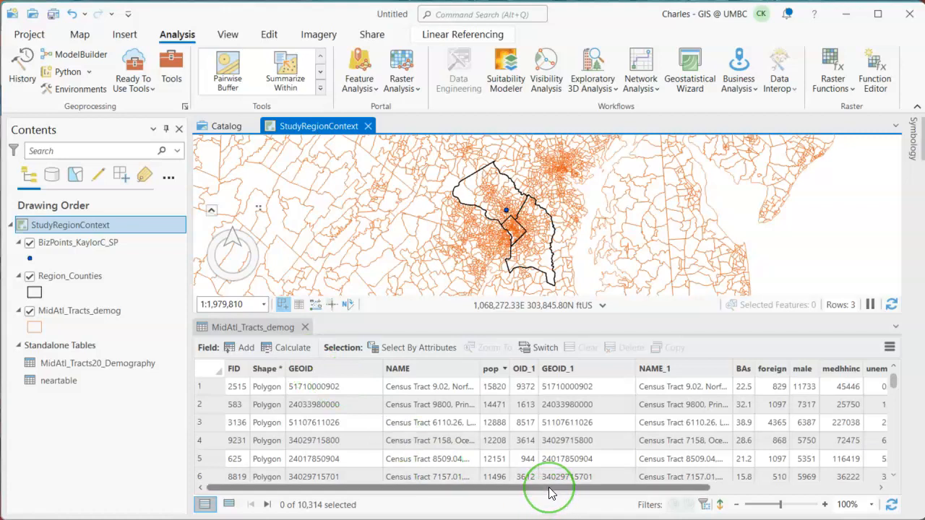
left_click_drag(550, 493, 772, 508)
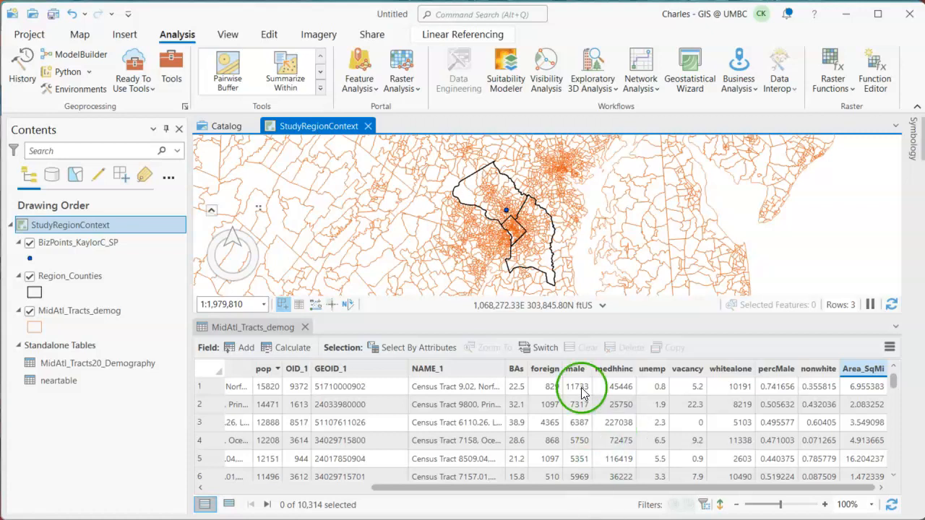
Add a Text field named FIPSSTCO to MidAtl_Tracts_demog, then close the field design view and save the changes.
left_click(243, 348)
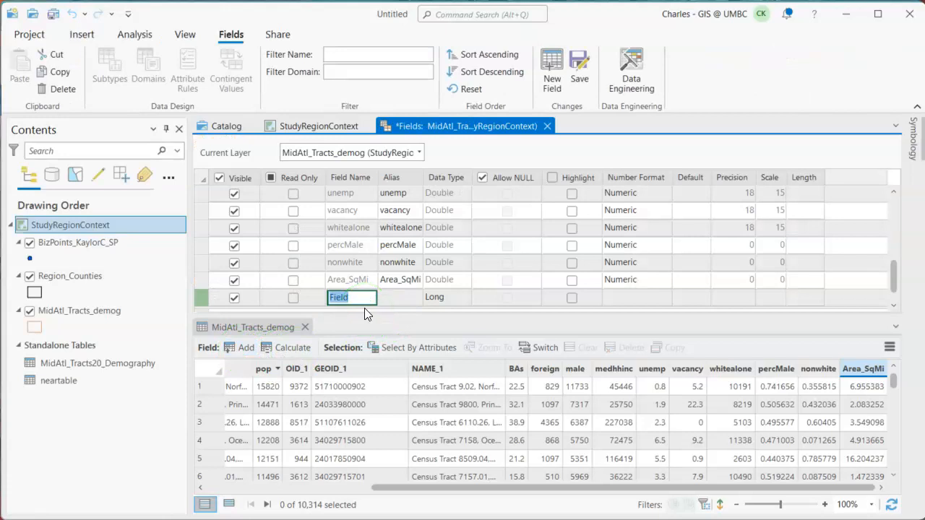
key("BackSpace")
type("F")
left_click(346, 296)
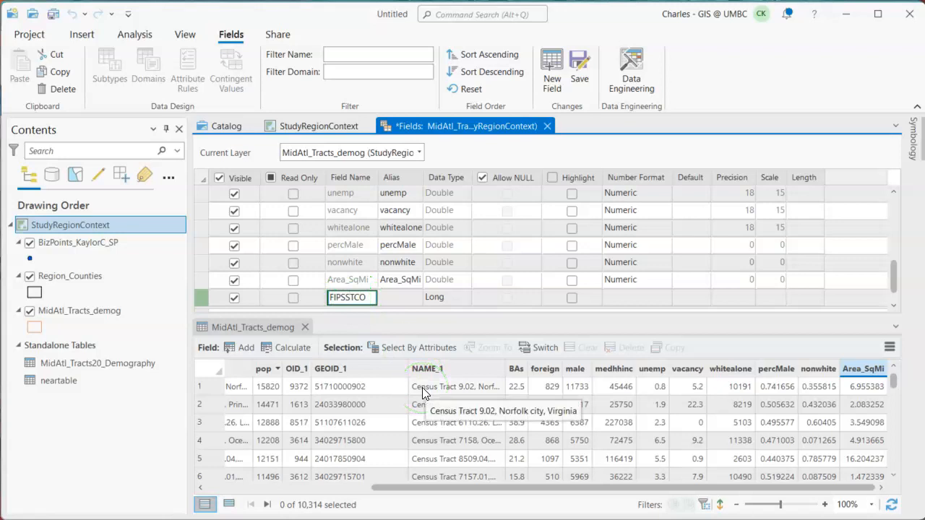
left_click(450, 339)
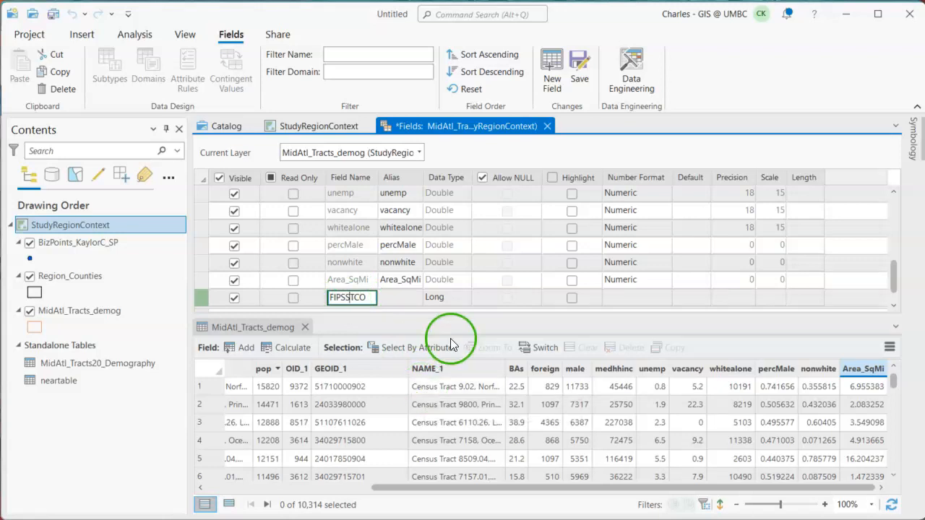
left_click(456, 302)
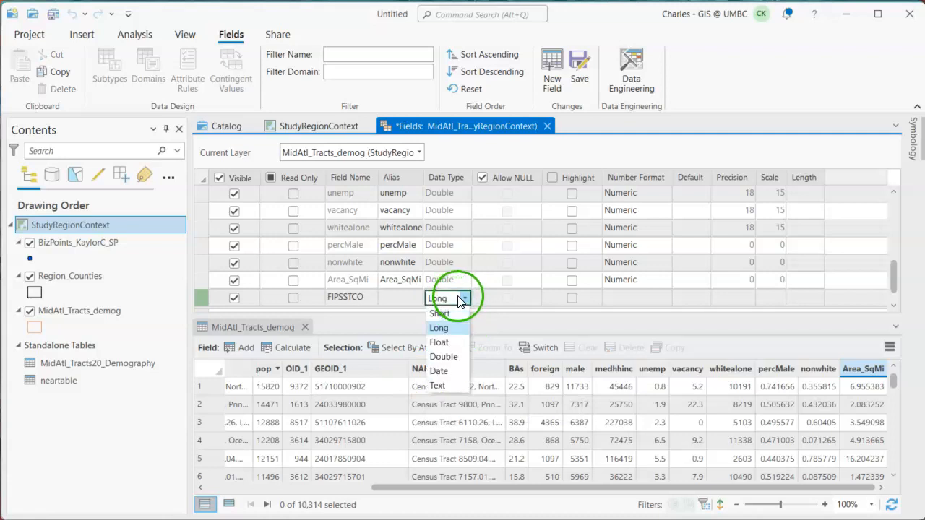
left_click(456, 388)
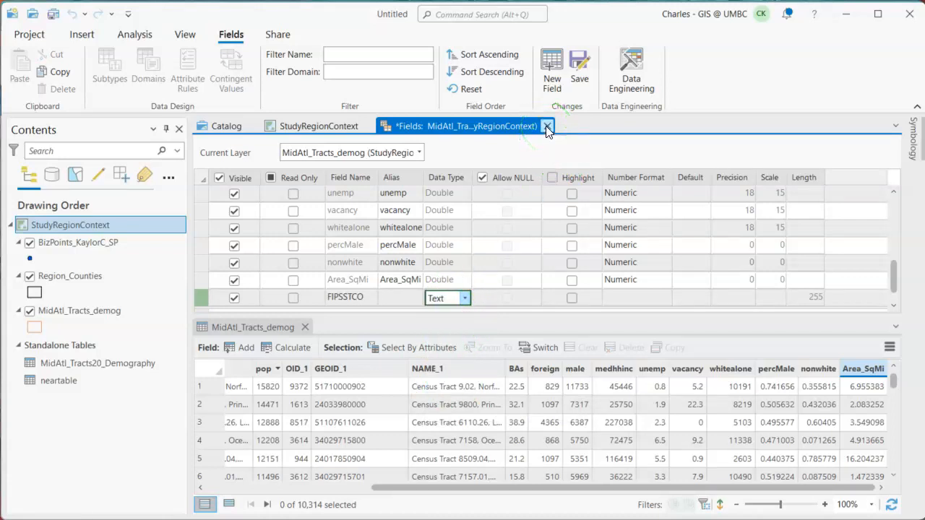
left_click(547, 127)
left_click(436, 292)
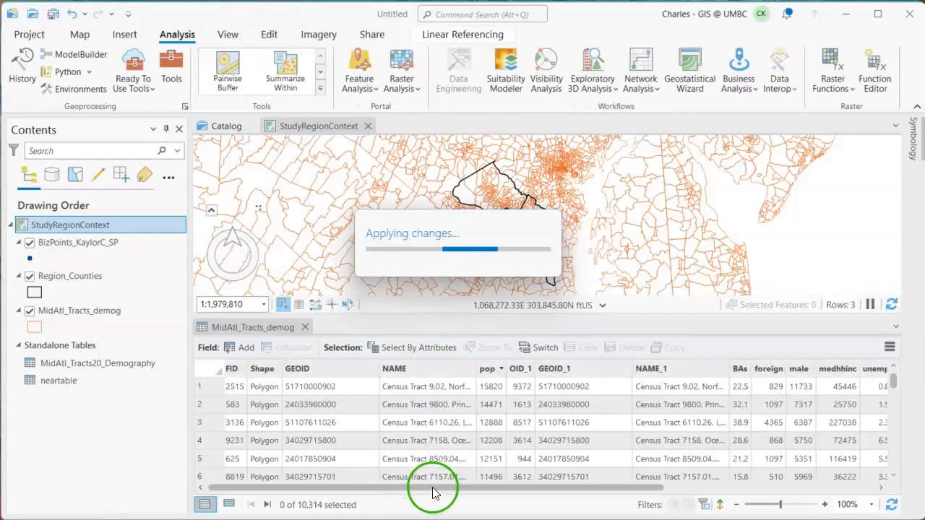
Start a field calculation on the FIPSSTCO column and set the expression type to Arcade.
left_click_drag(766, 488, 843, 489)
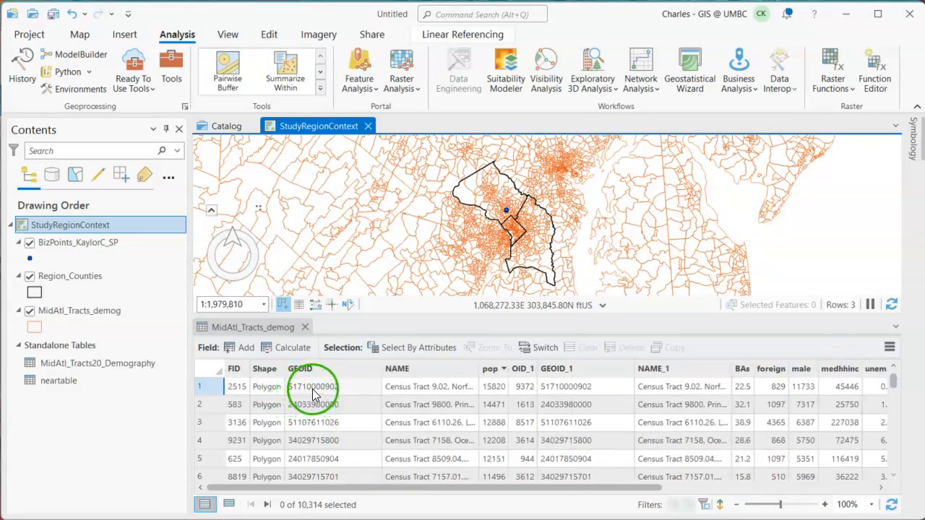
left_click_drag(372, 487, 759, 501)
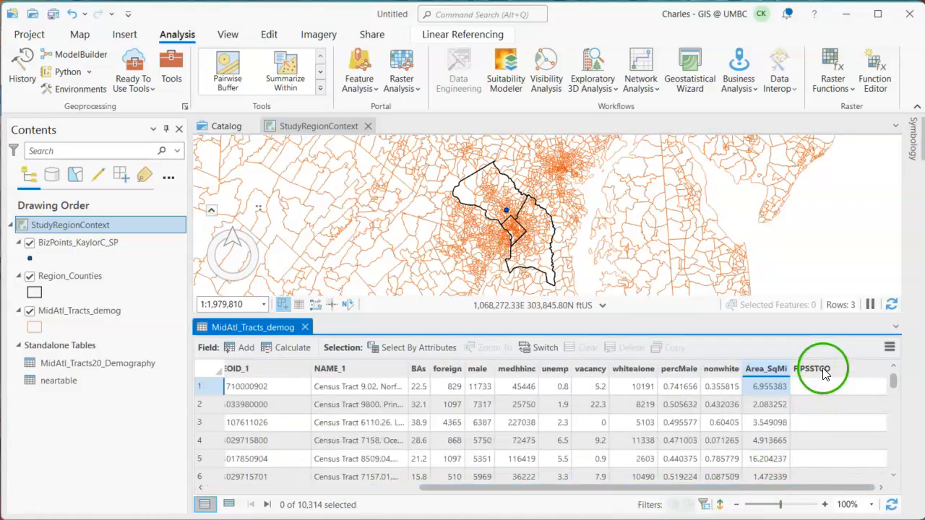
right_click(826, 370)
left_click(865, 358)
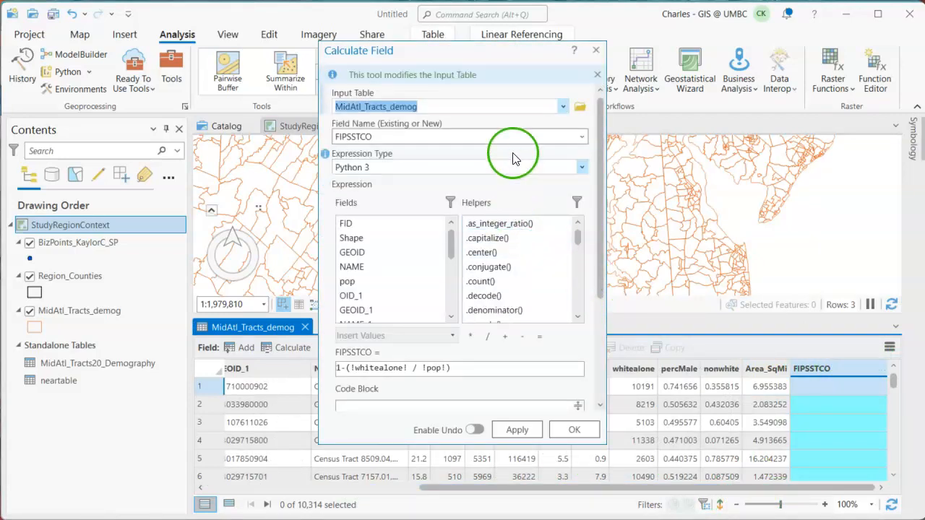
left_click(577, 163)
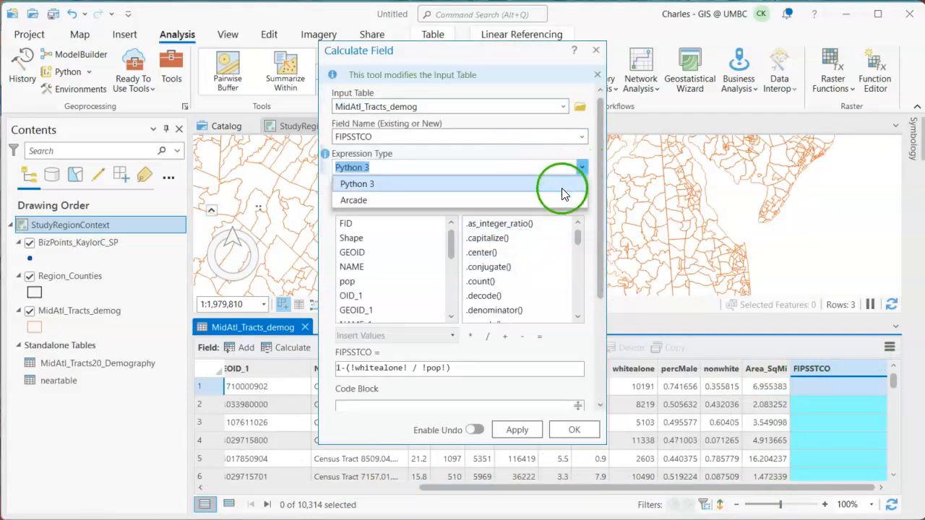
left_click(557, 199)
Replace the leftover whitealone/pop expression for FIPSSTCO with the Left() helper function.
left_click_drag(578, 234, 583, 274)
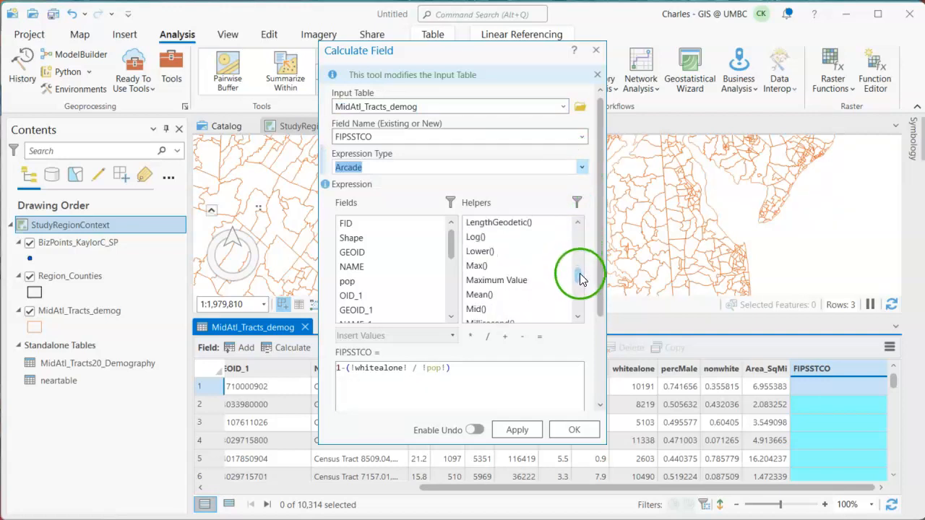
scroll(499, 249, "up", 1)
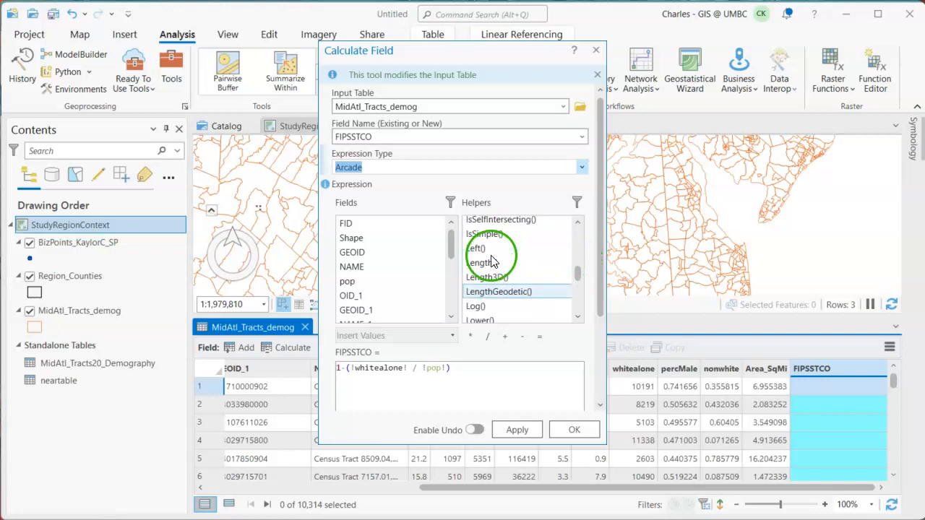
double_click(482, 249)
left_click(450, 369)
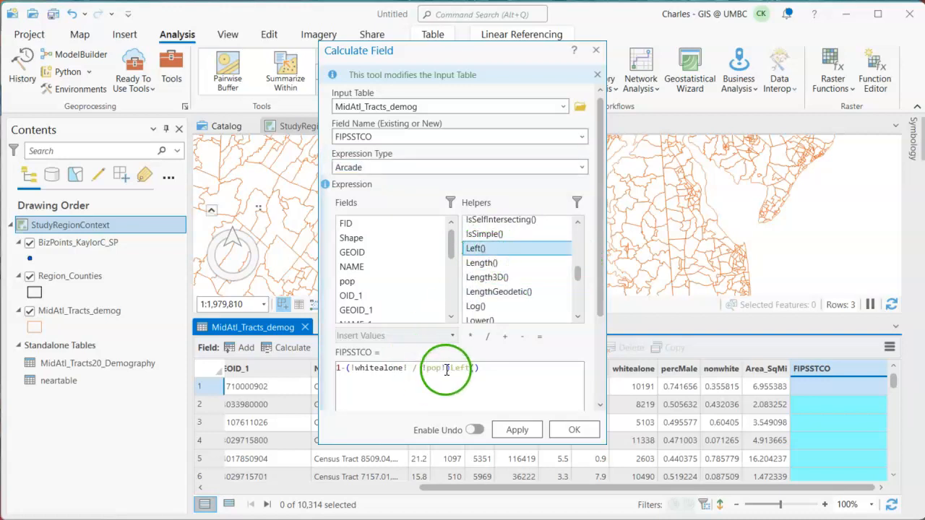
left_click_drag(451, 369, 325, 339)
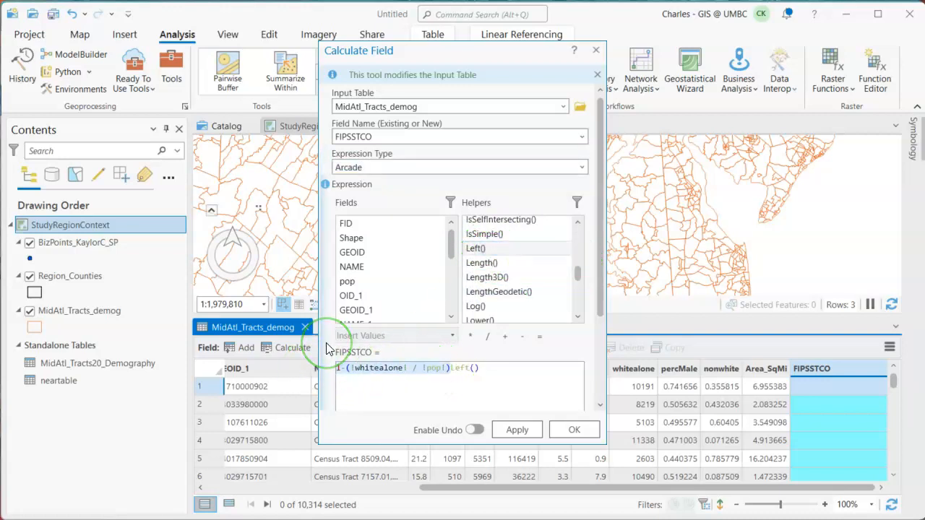
key("BackSpace")
left_click(360, 368)
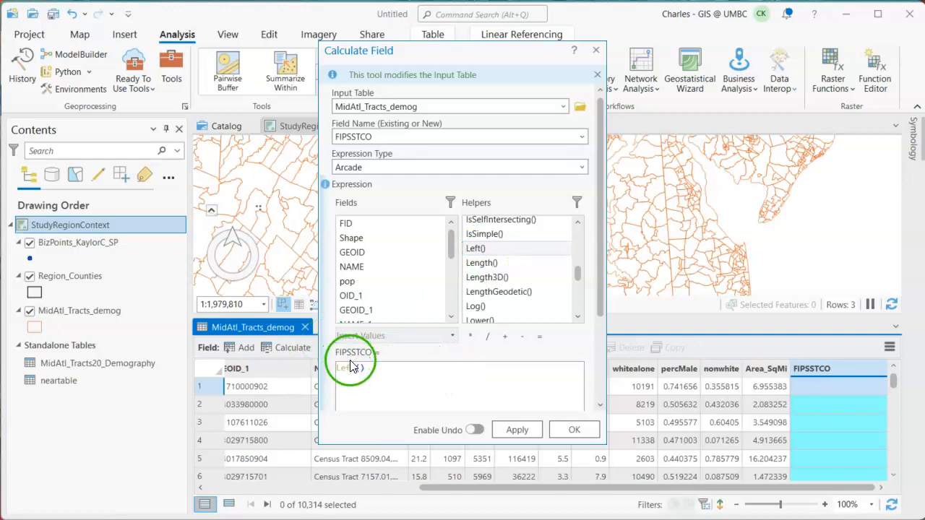
Complete the expression as Left($feature.GEOID,5) and run the FIPSSTCO calculation.
double_click(370, 252)
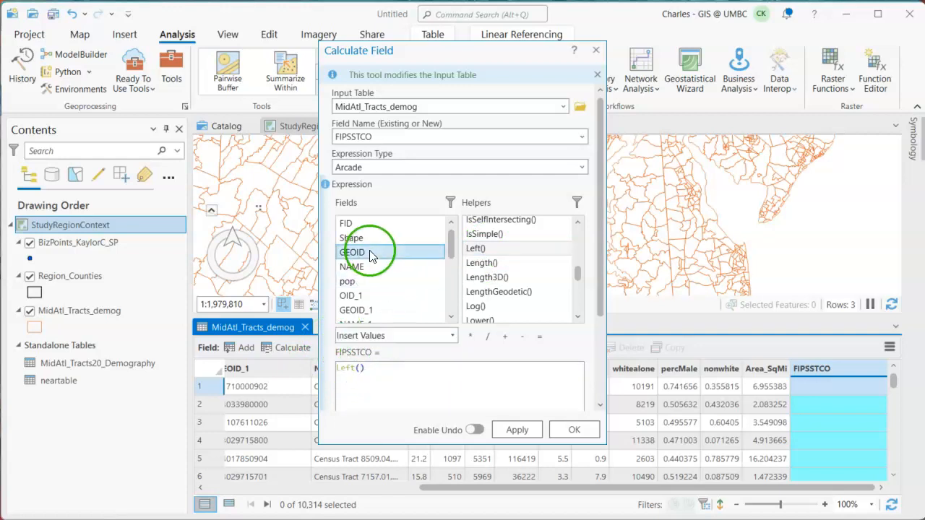
left_click(427, 368)
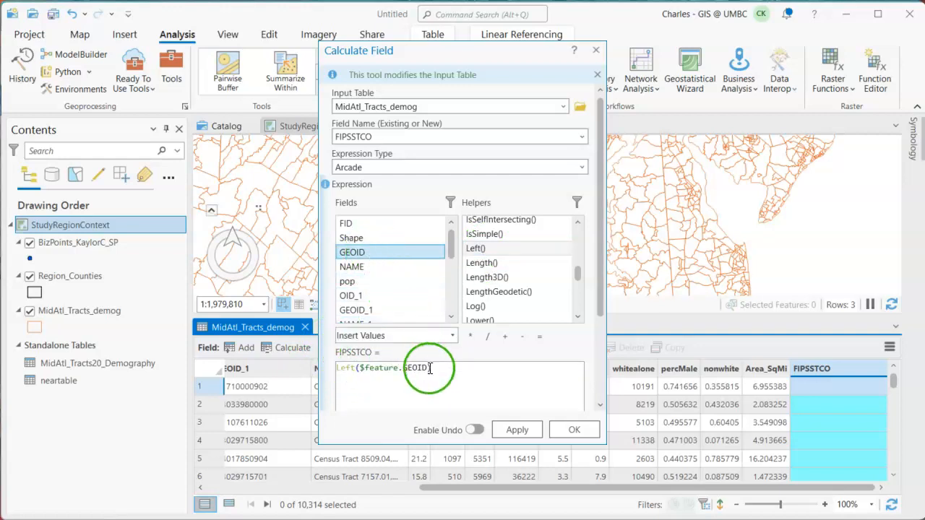
type(",5")
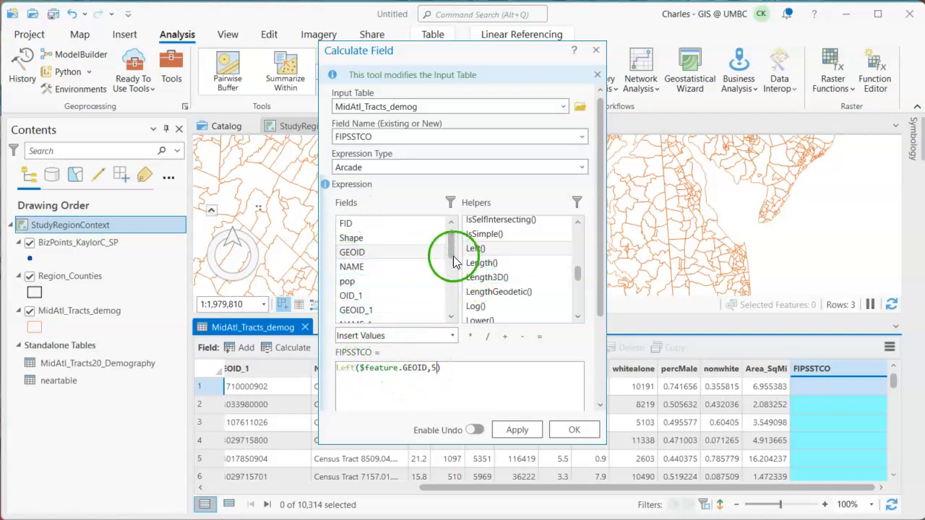
left_click_drag(453, 255, 453, 326)
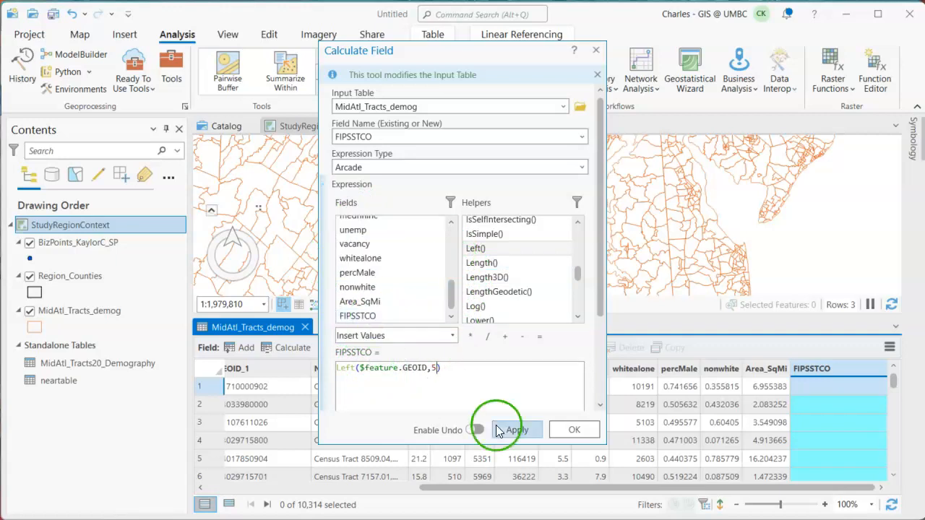
left_click(565, 429)
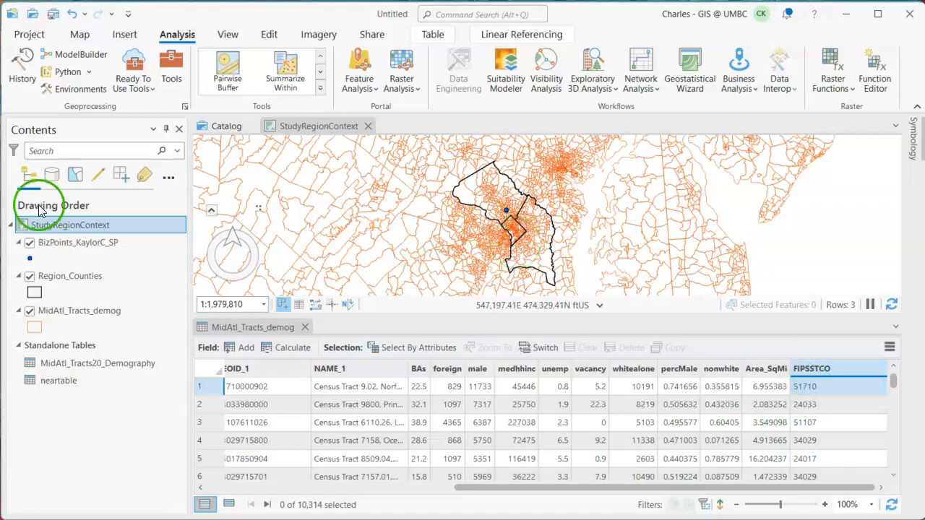
Open the Region_Counties attribute table to check the county GEOID codes, then return to the MidAtl_Tracts_demog table.
left_click(65, 277)
right_click(62, 278)
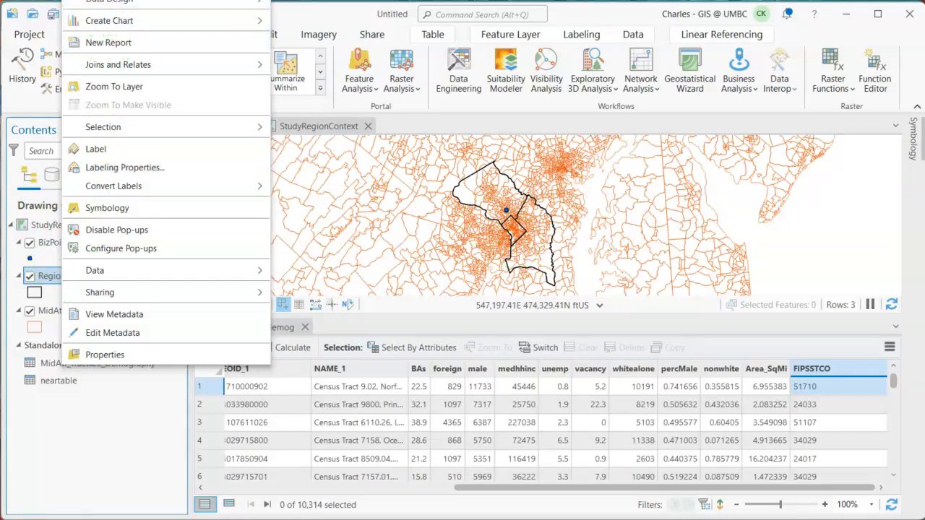
left_click(108, 1)
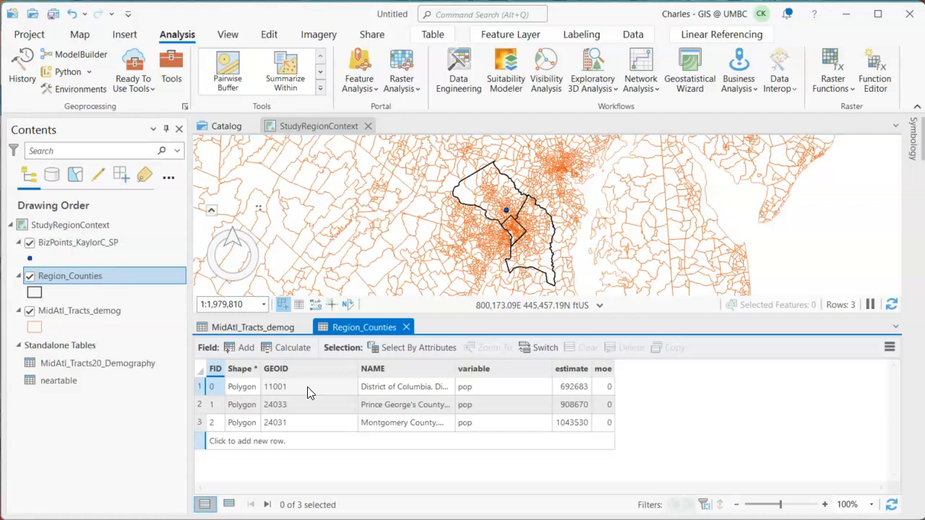
left_click(246, 327)
Set up an Export Features operation for MidAtl_Tracts_demog with the output saved as Region_Tracts in the Lab2Demo folder.
left_click(102, 318)
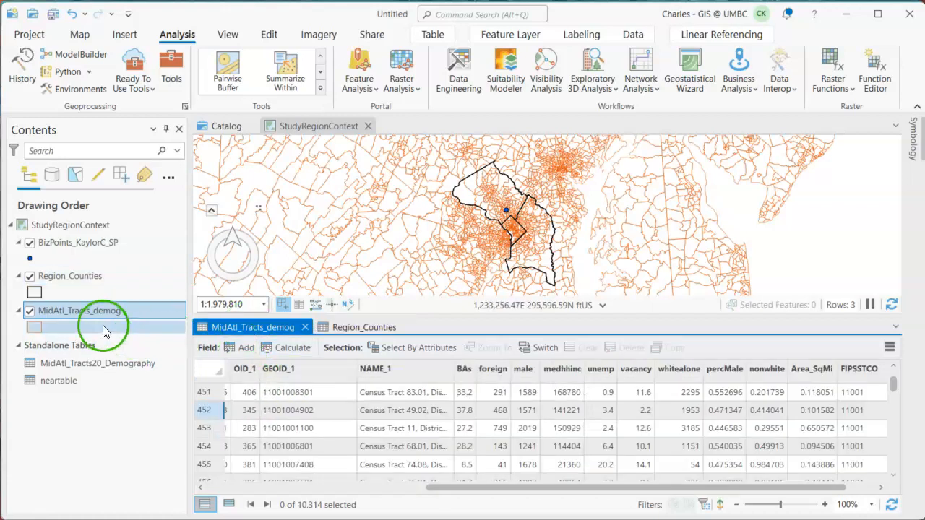
right_click(101, 319)
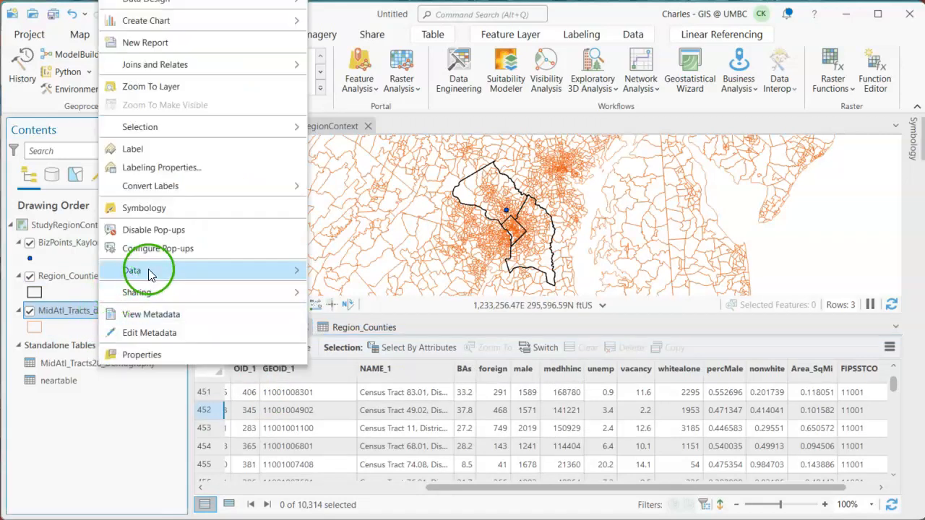
mouse_move(183, 271)
left_click(359, 272)
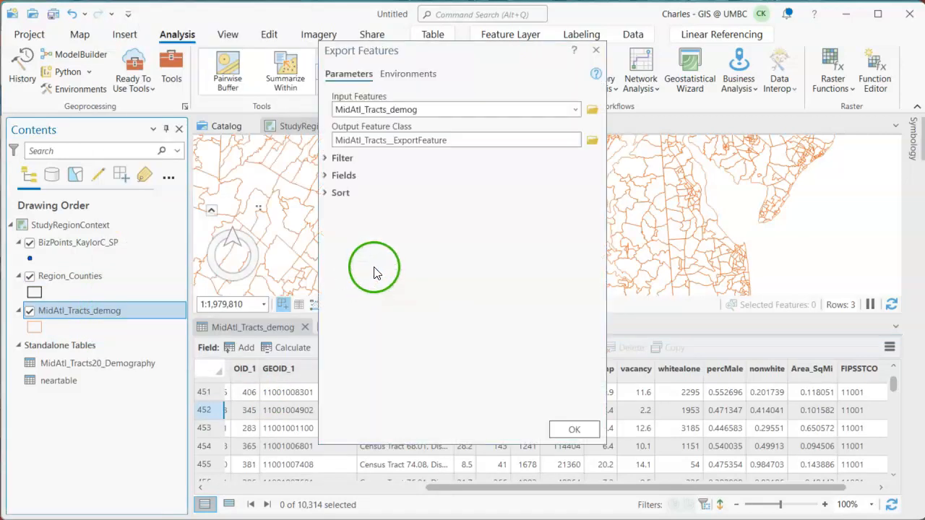
left_click(592, 140)
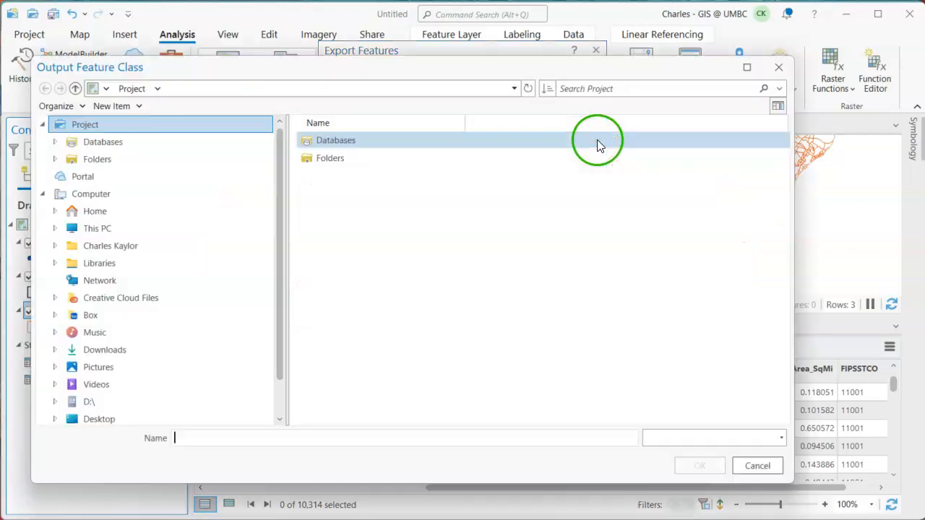
left_click(362, 436)
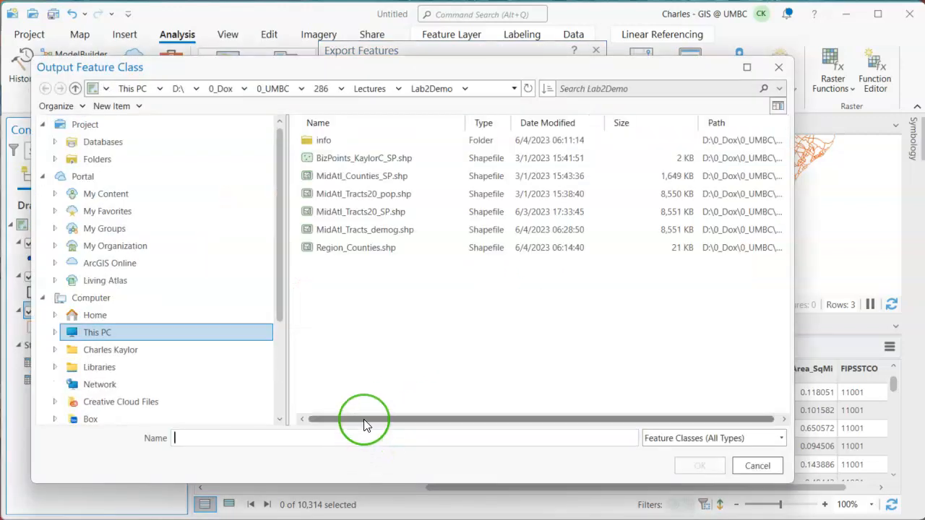
type("Region")
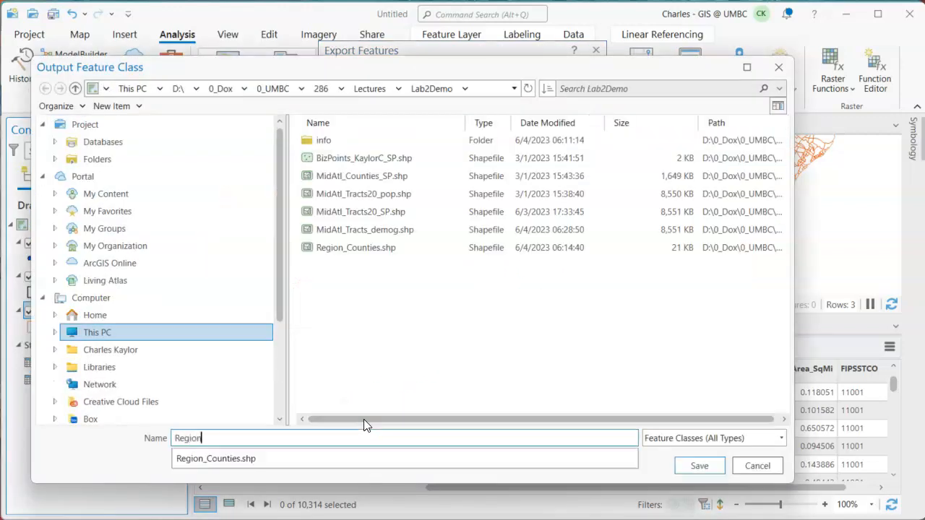
type("_Tracts")
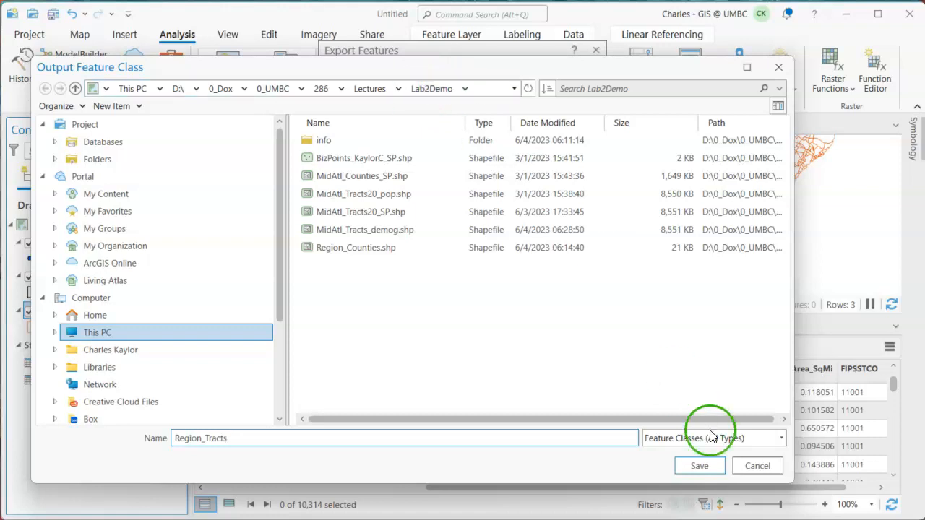
left_click(699, 464)
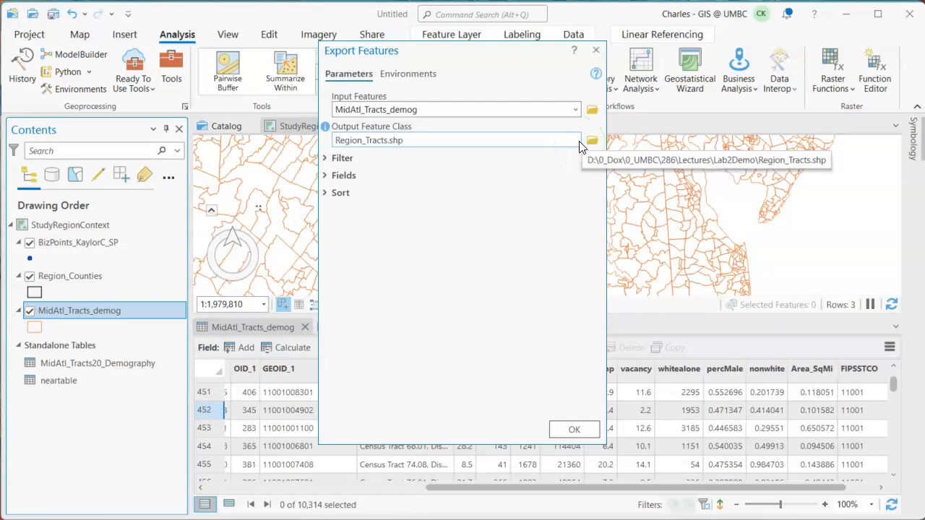
Add a filter expression to the export where FIPSSTCO is equal to 11001.
left_click(325, 159)
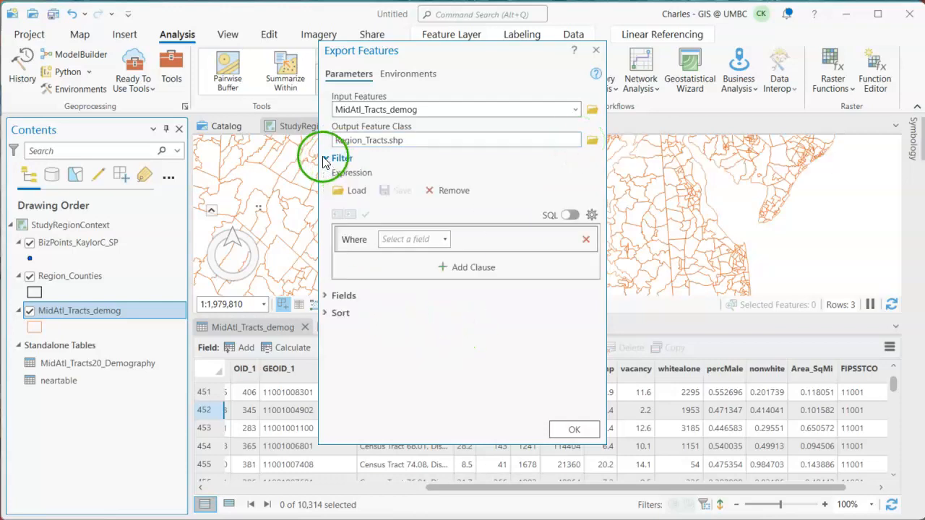
left_click(446, 240)
scroll(398, 376, "down", 5)
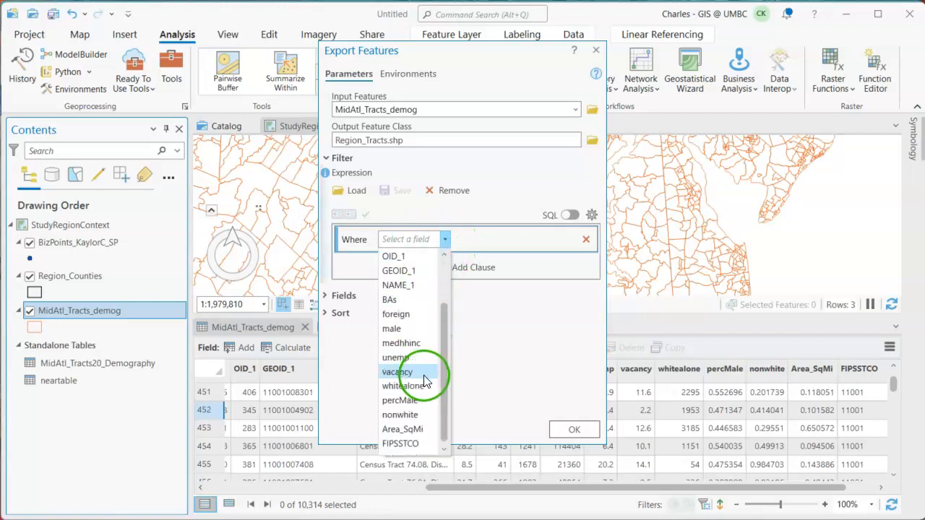
left_click(395, 438)
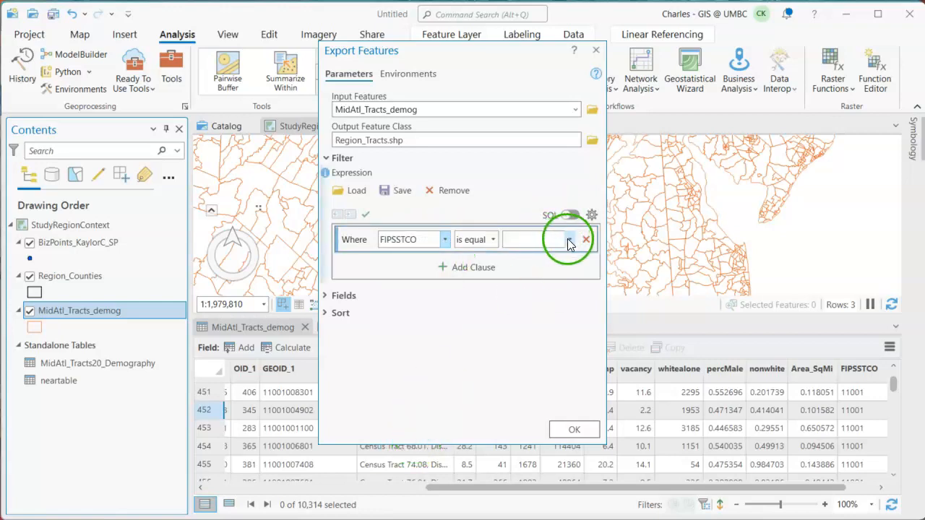
left_click(570, 239)
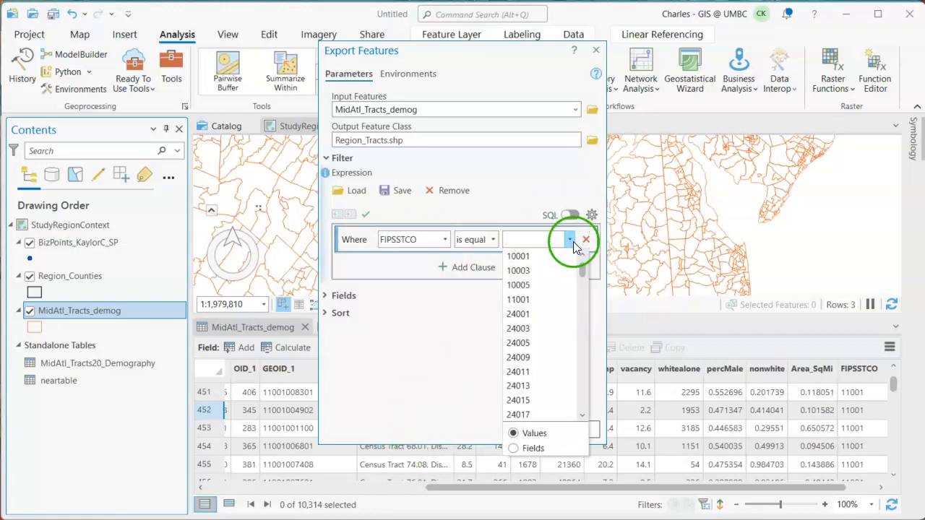
left_click(542, 301)
Add a second filter clause, joined with Or, where FIPSSTCO is equal to 24031.
left_click(449, 269)
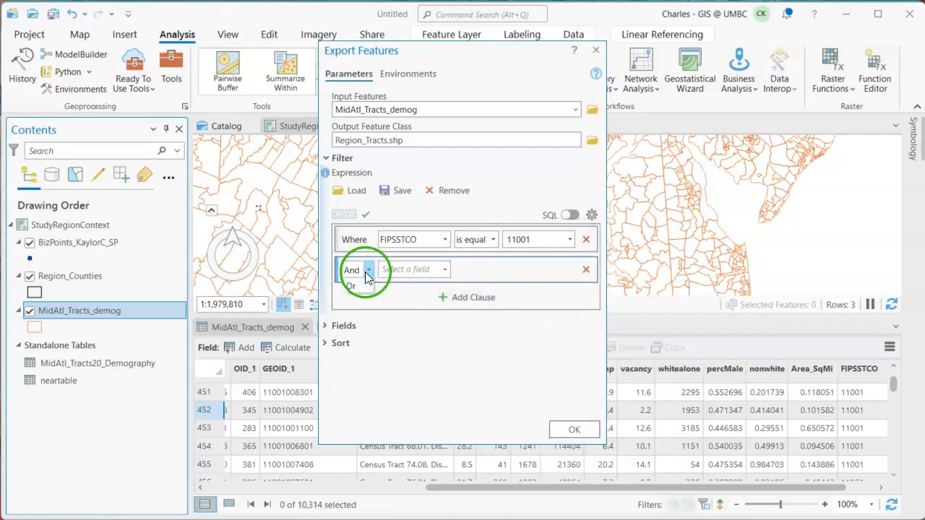
left_click(363, 304)
left_click(437, 268)
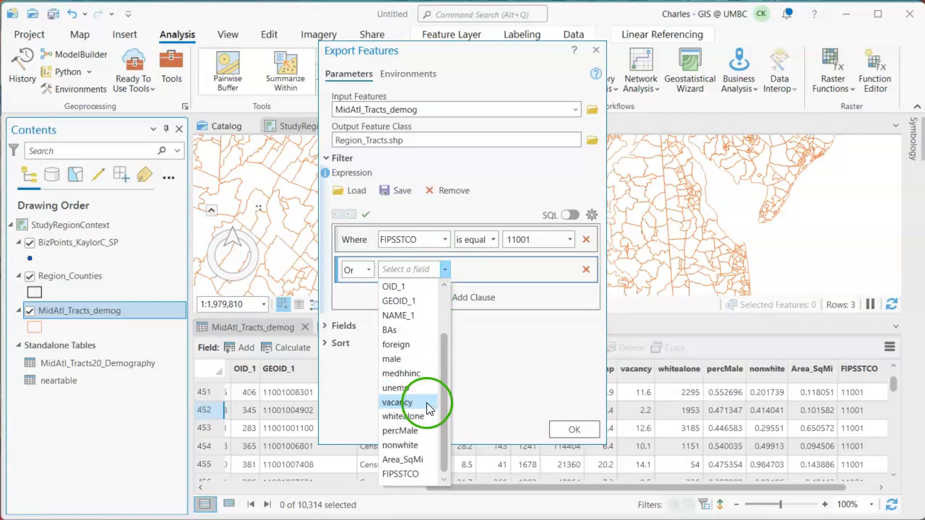
left_click(416, 475)
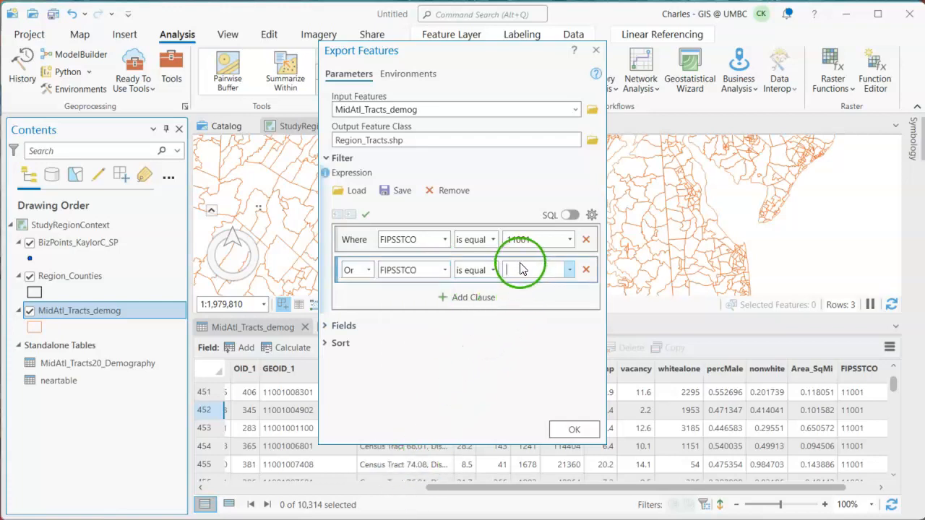
left_click(570, 269)
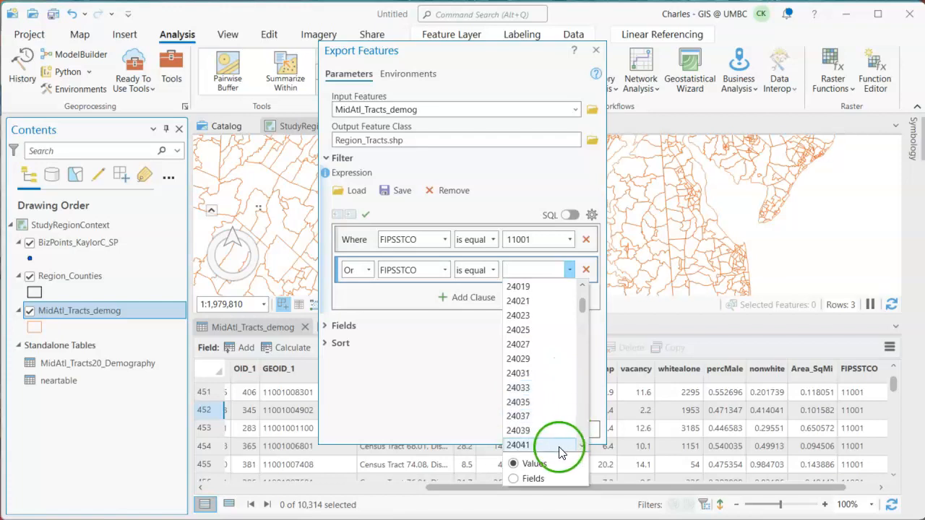
left_click(537, 373)
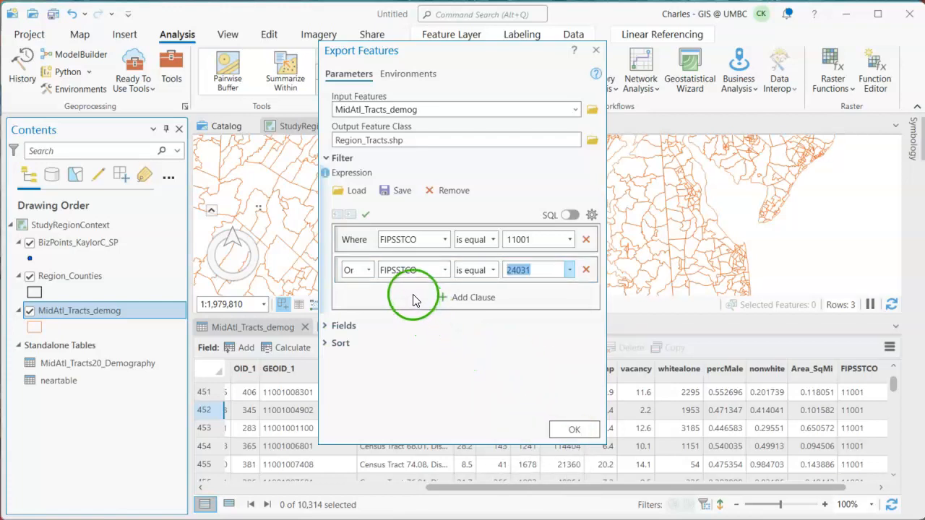
Add a third Or clause to the filter where FIPSSTCO is equal to the remaining study-region county's code.
left_click(456, 297)
left_click(371, 300)
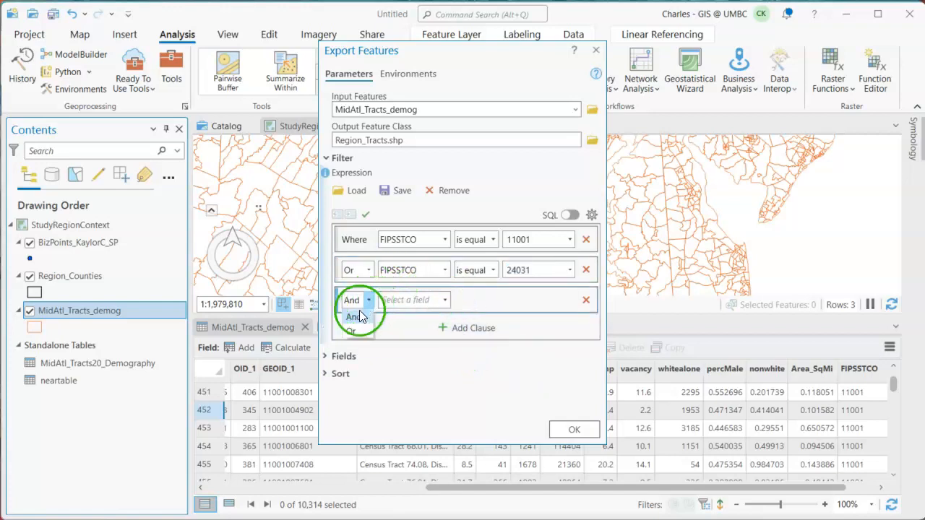
left_click(353, 330)
left_click(427, 307)
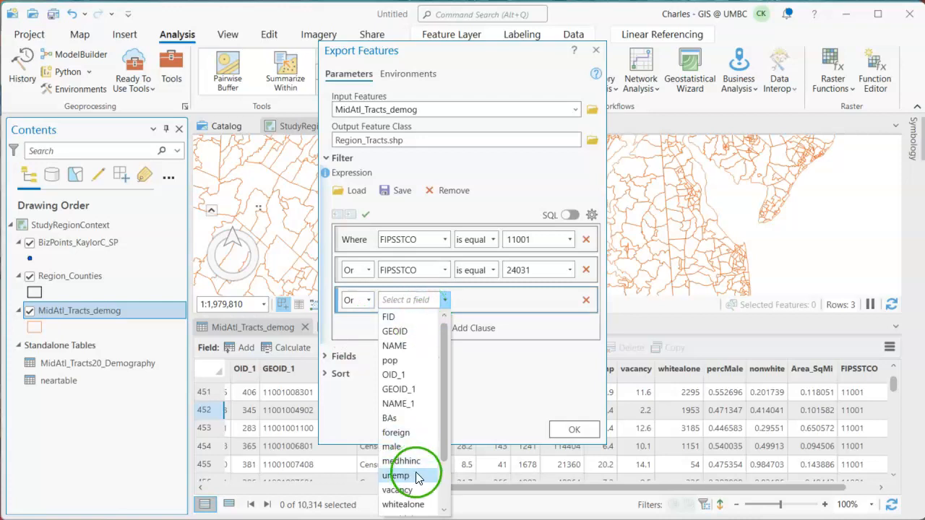
scroll(412, 477, "down", 2)
left_click(406, 499)
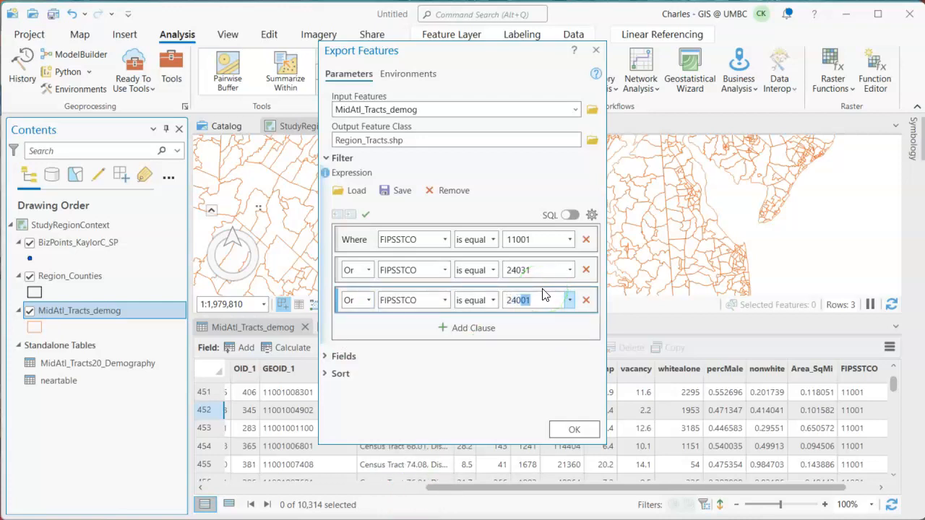
Run the filtered Region_Tracts export and hide the MidAtl_Tracts_demog layer on the map.
left_click(574, 429)
left_click(30, 346)
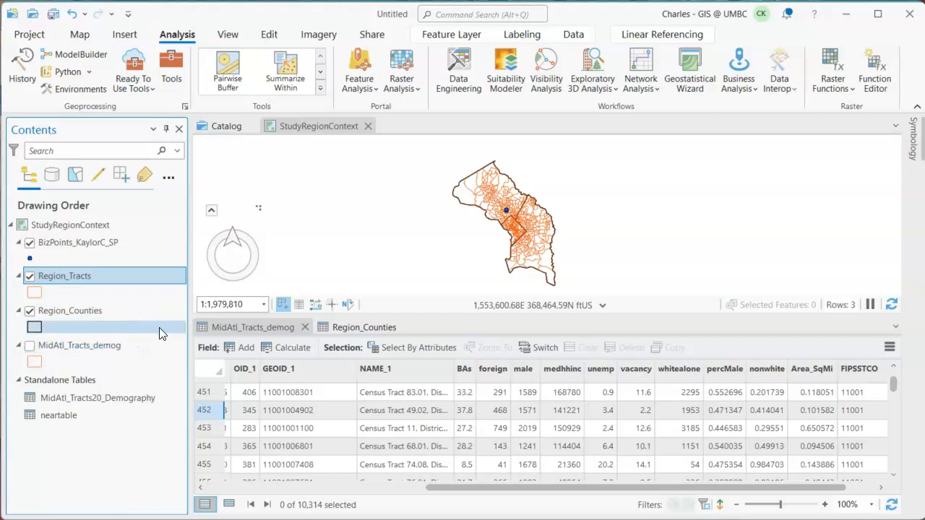
left_click(165, 304)
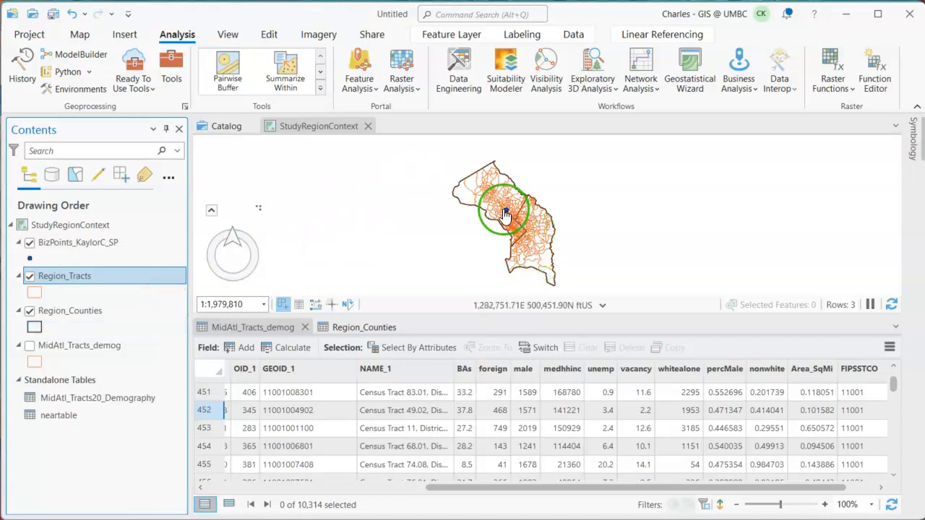
Set up a Select By Location operation on Region_Tracts using the Within a distance relationship.
left_click(80, 39)
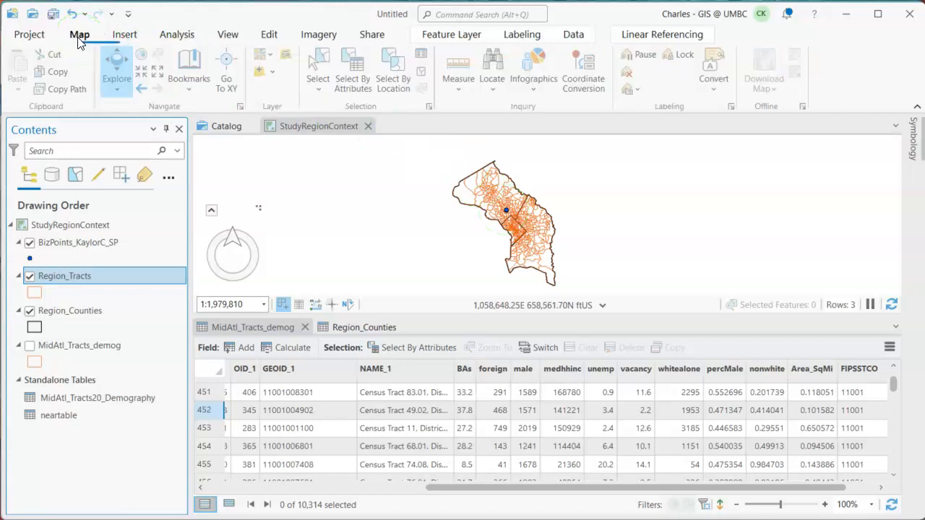
left_click(398, 85)
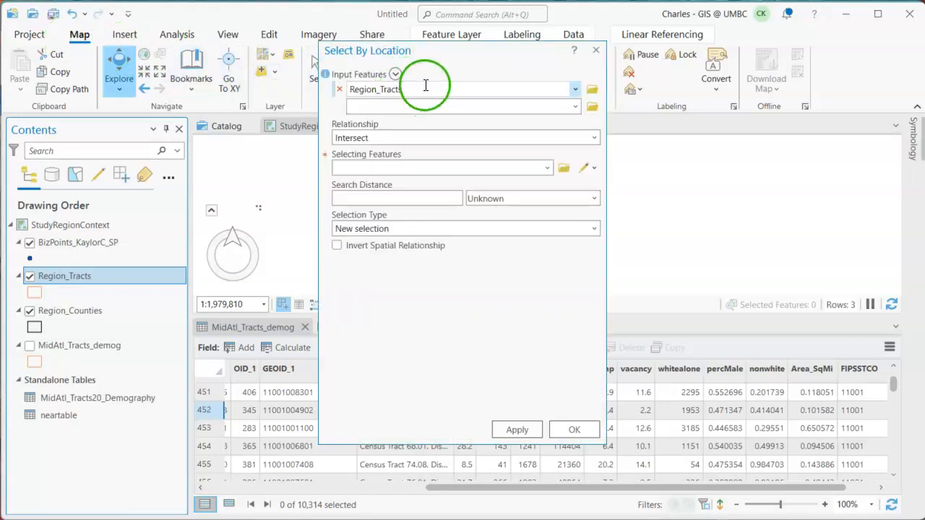
left_click_drag(434, 56, 754, 56)
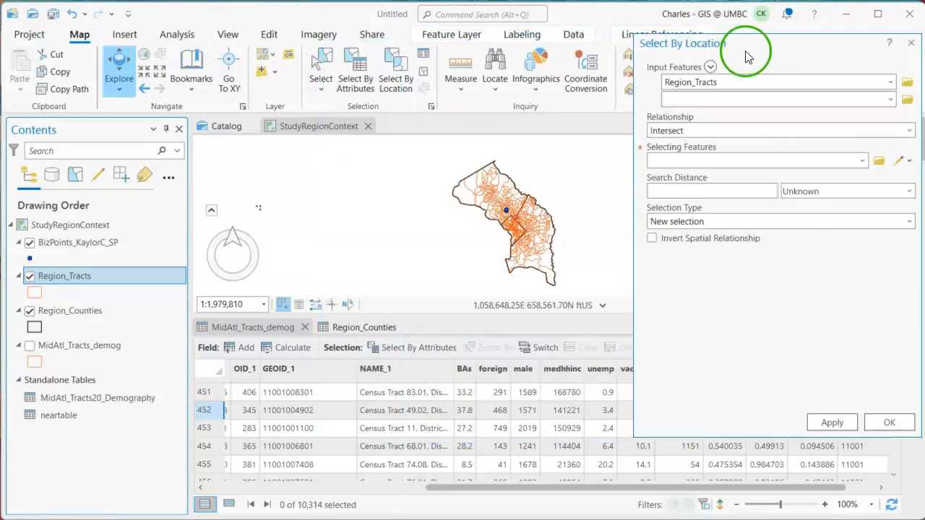
left_click(891, 83)
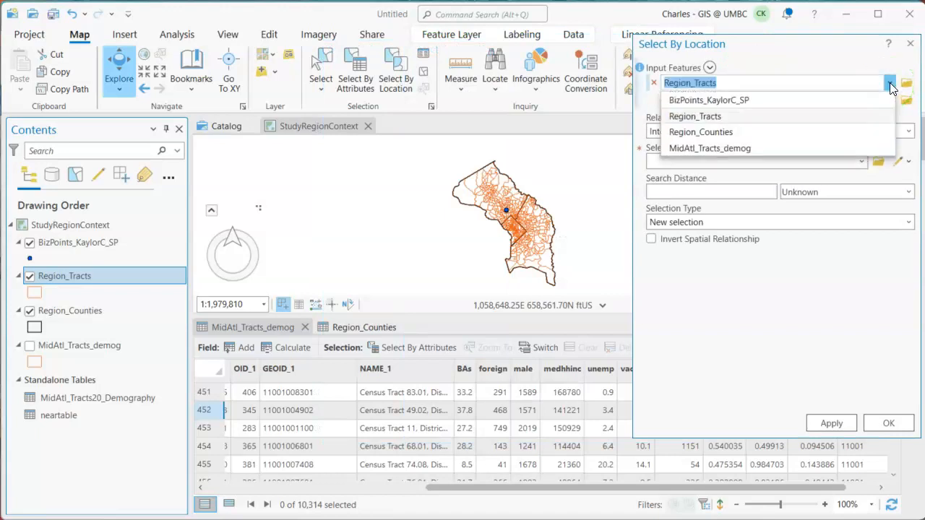
left_click(837, 85)
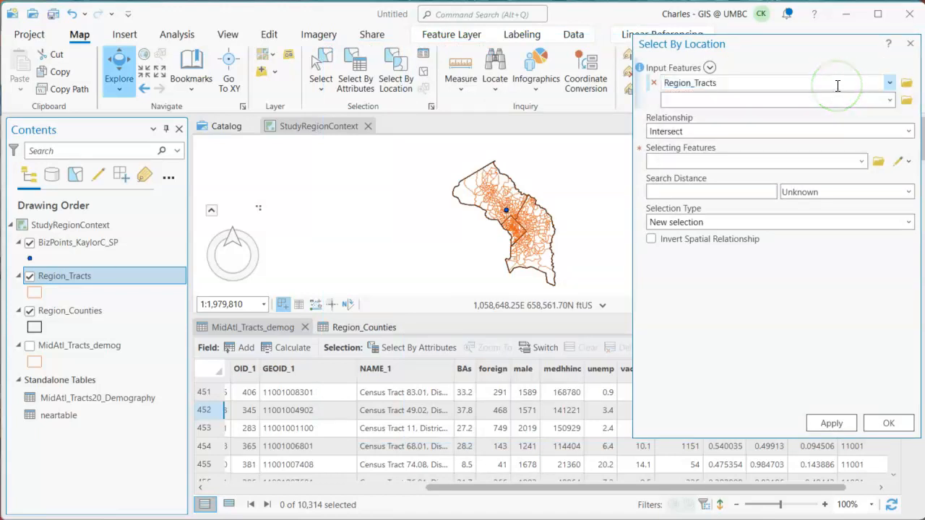
left_click(906, 132)
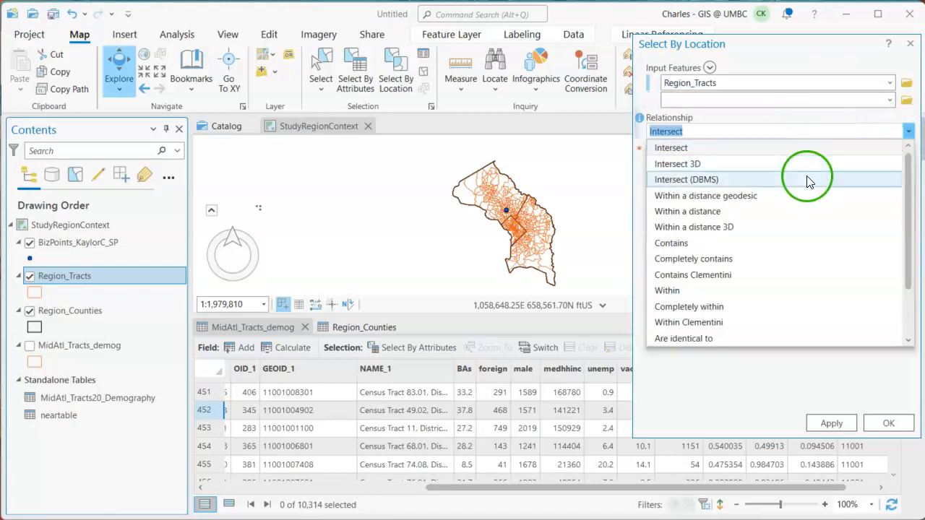
left_click(769, 211)
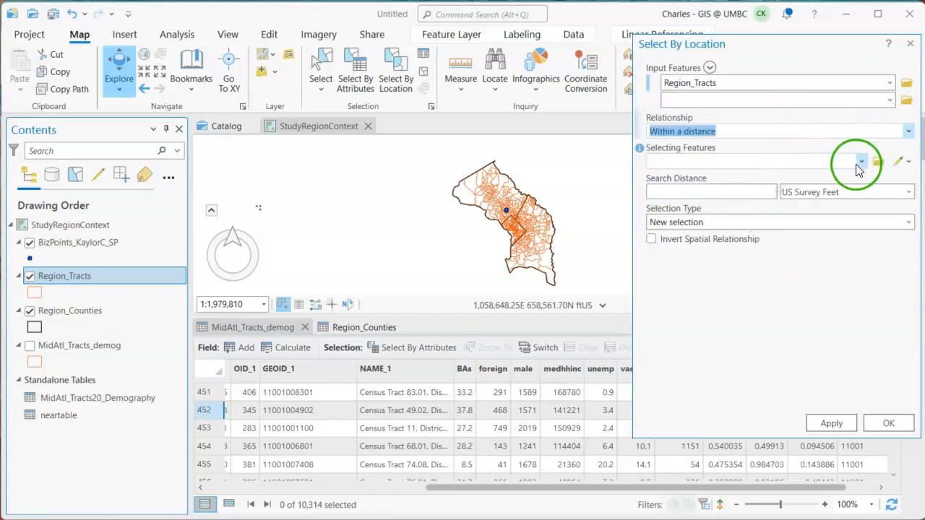
Set the search distance to 2 Statute Miles, use the BizPoints layer as selecting features, and run the selection.
left_click(747, 192)
type("2")
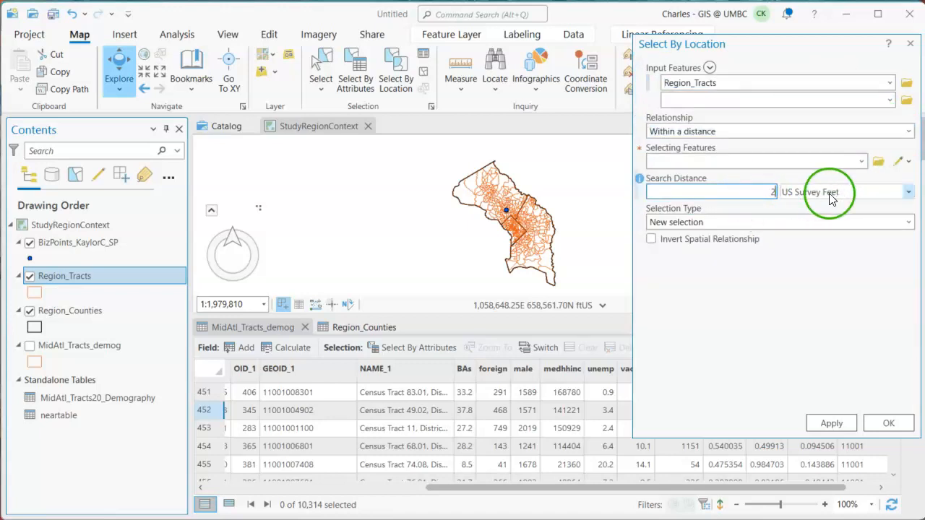
left_click(908, 192)
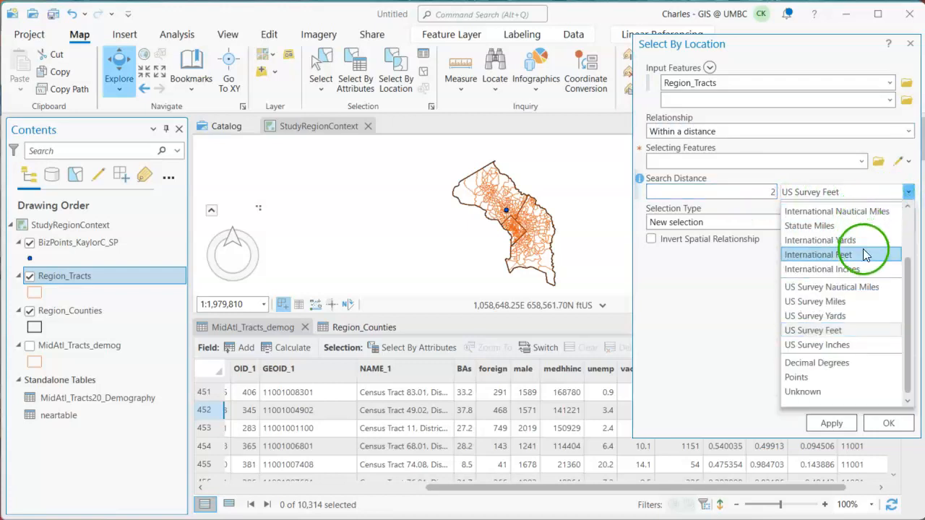
left_click(851, 225)
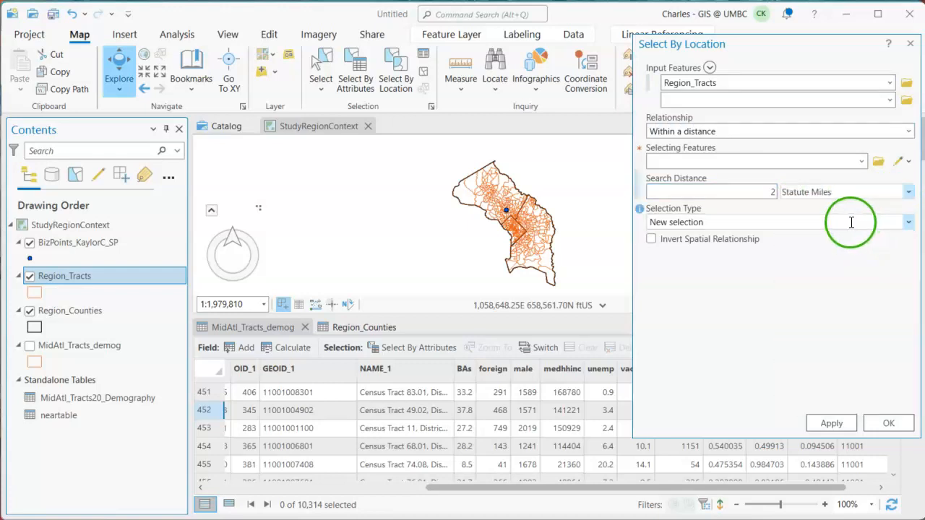
left_click(862, 161)
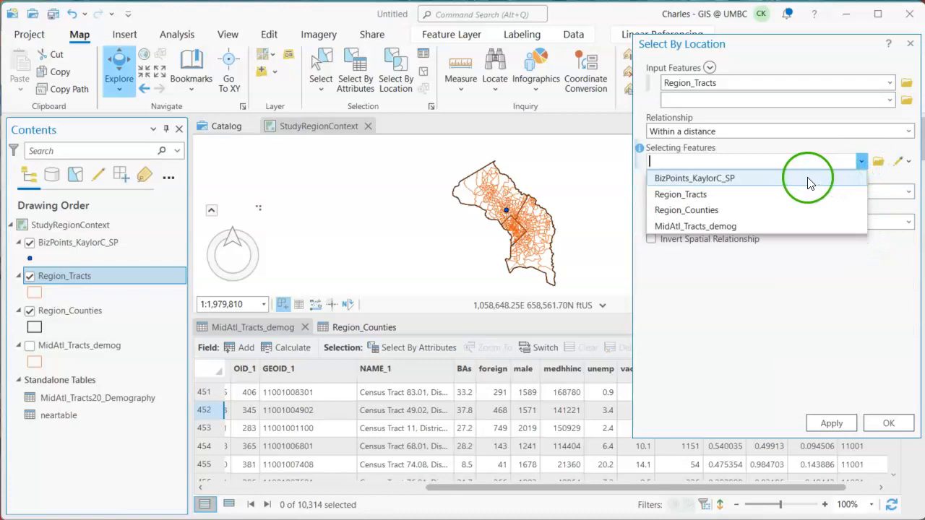
left_click(801, 182)
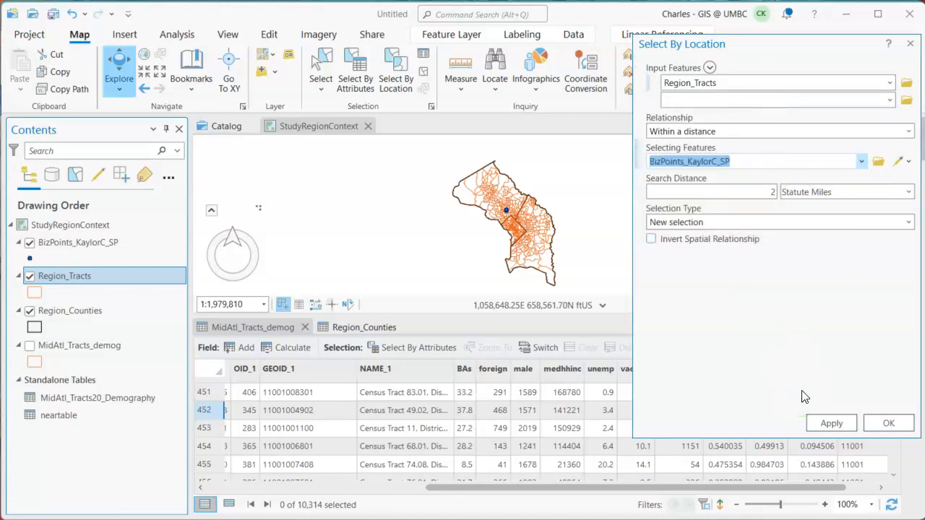
left_click(888, 427)
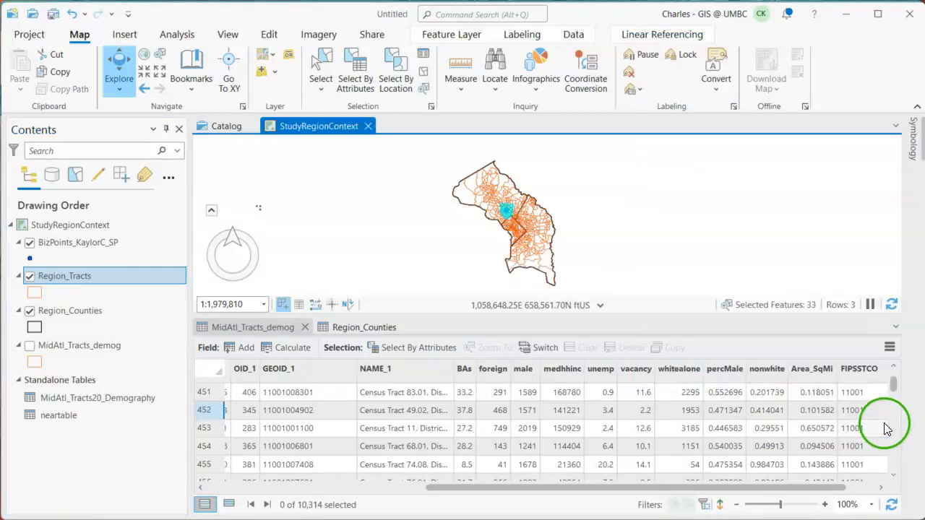
Export the selected Region_Tracts features as StudyArea in the Lab2Demo folder.
scroll(531, 213, "up", 3)
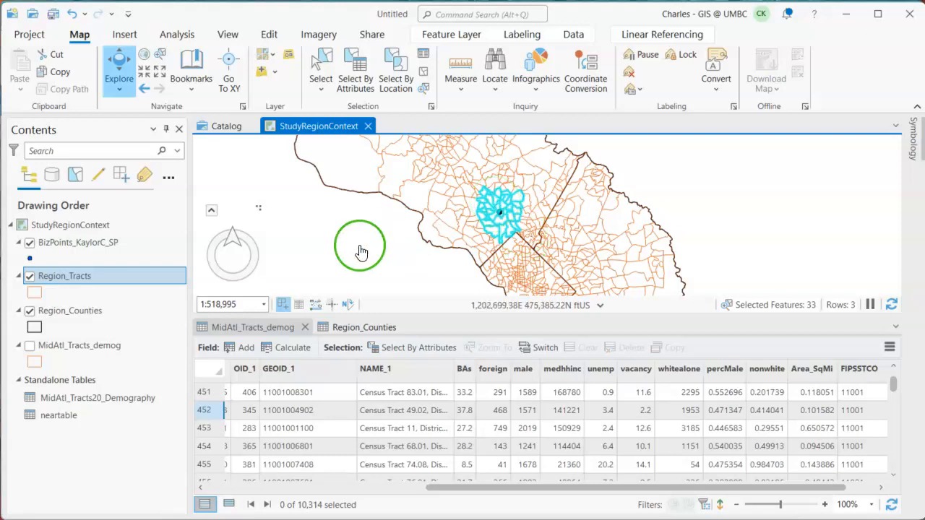
right_click(115, 279)
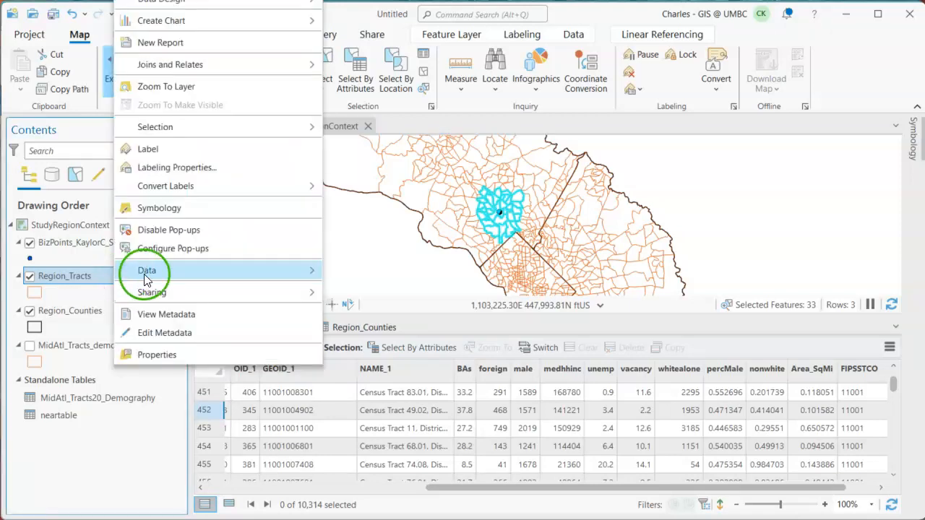
left_click(147, 279)
left_click(382, 271)
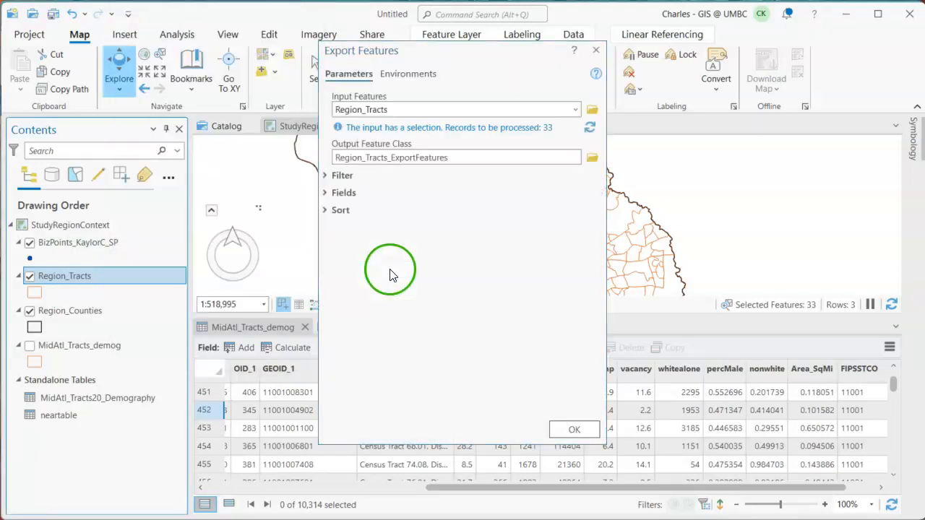
left_click(592, 158)
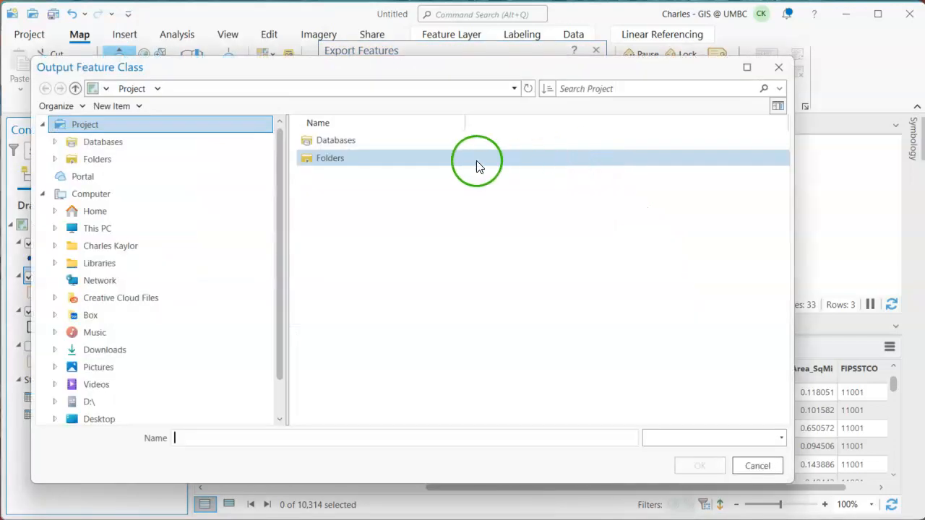
left_click(309, 438)
type("StudyArea")
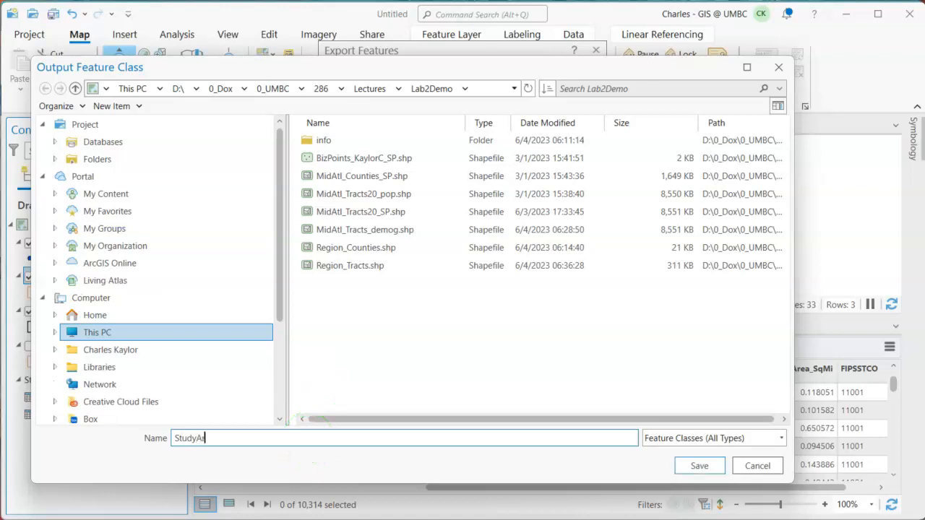
left_click(700, 466)
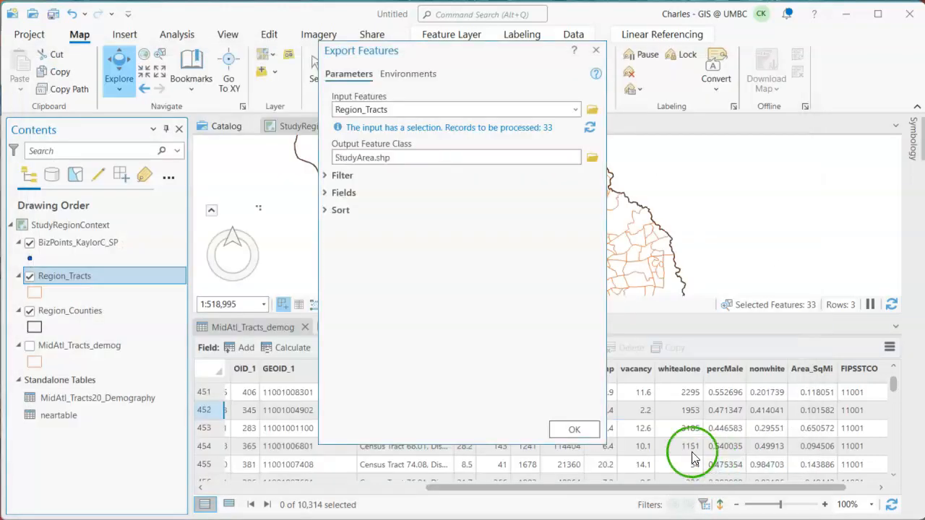
left_click(576, 431)
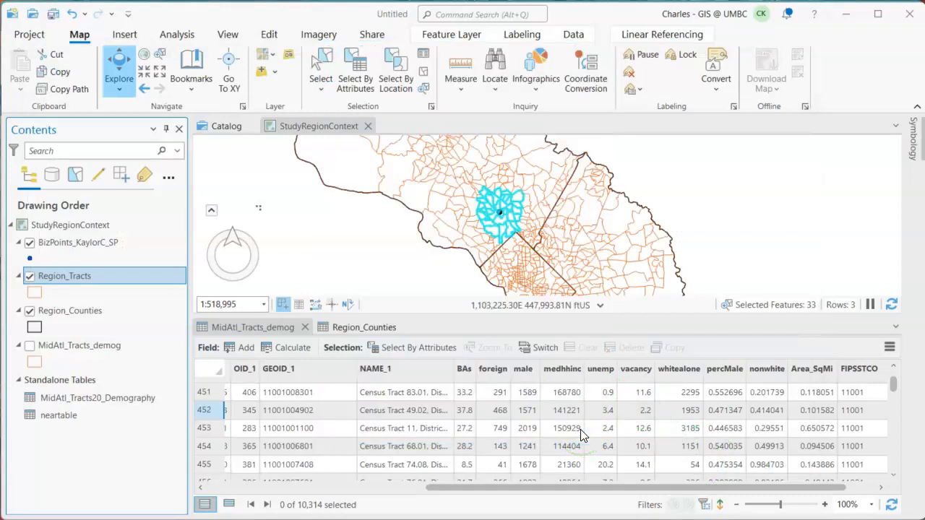
Change the StudyArea layer's fill color to bright yellow-green and clear the selected features on the map.
left_click(99, 303)
left_click(38, 294)
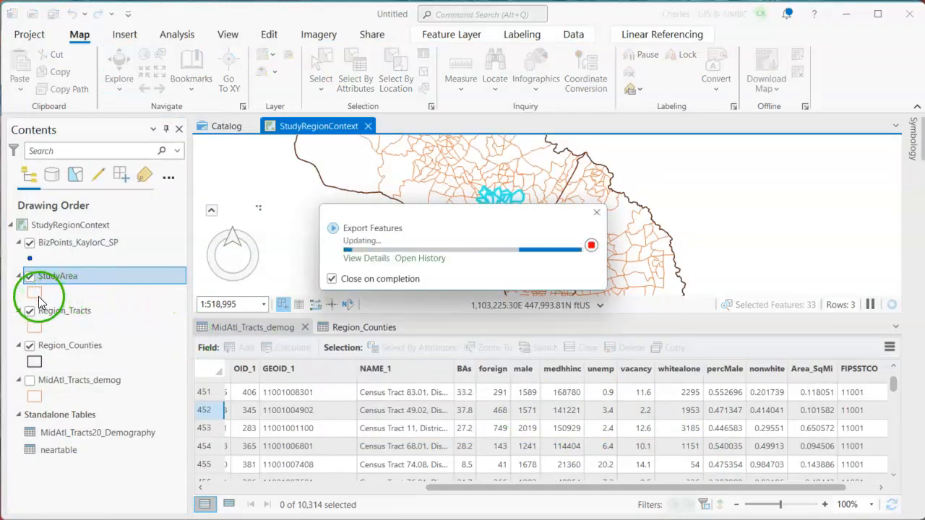
left_click(915, 141)
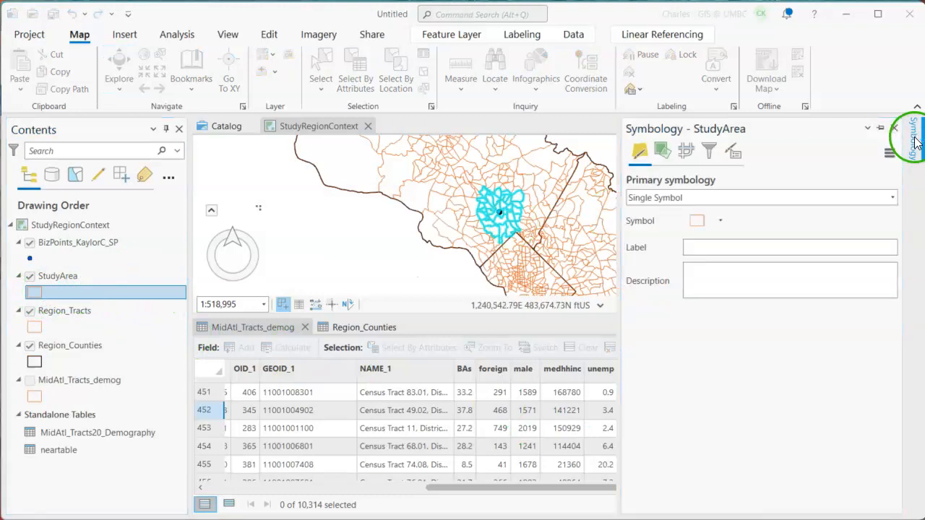
left_click(701, 223)
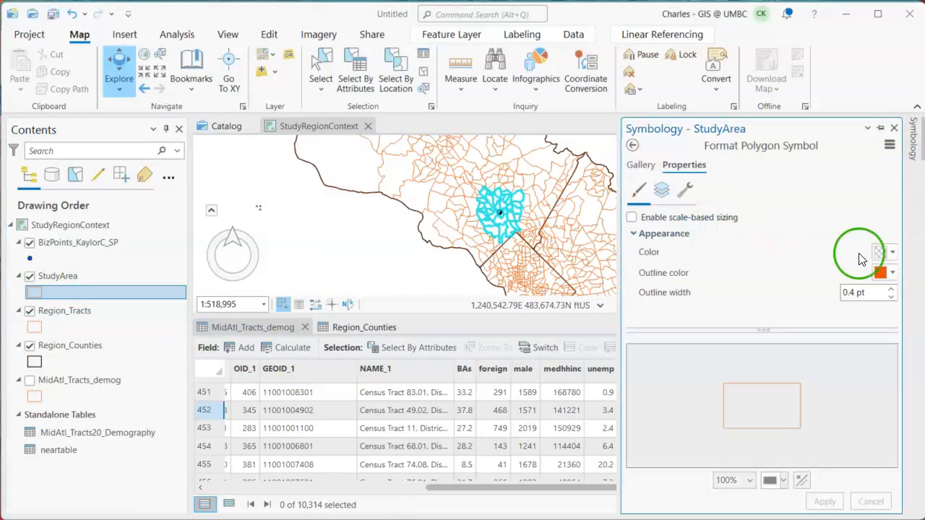
left_click(886, 252)
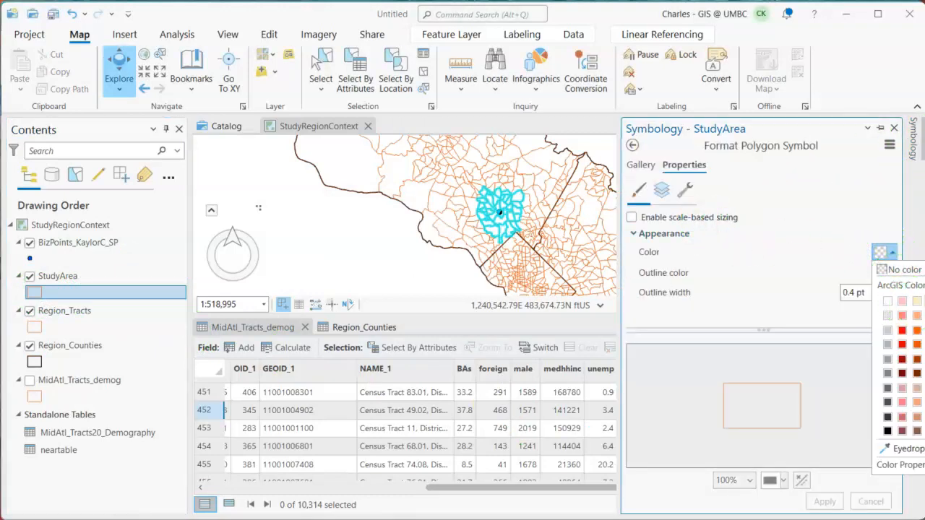
left_click(923, 329)
left_click(825, 502)
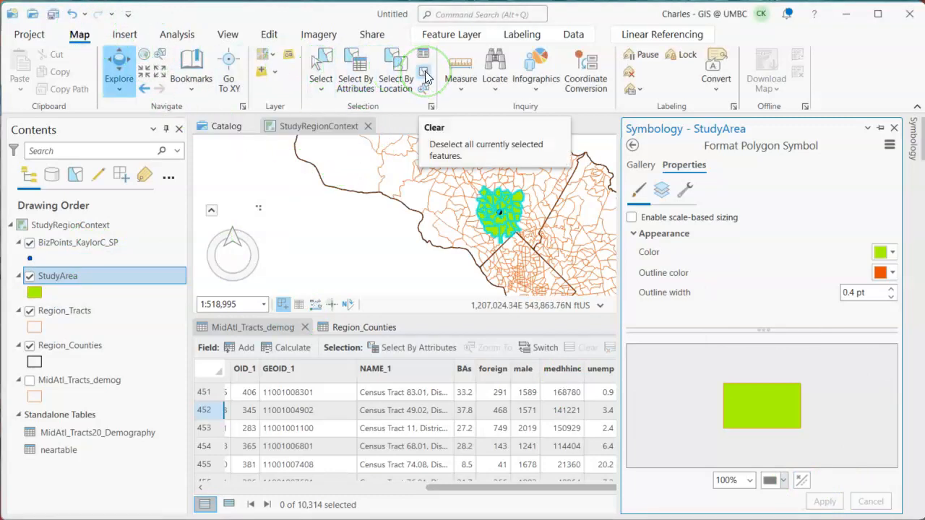
left_click(425, 76)
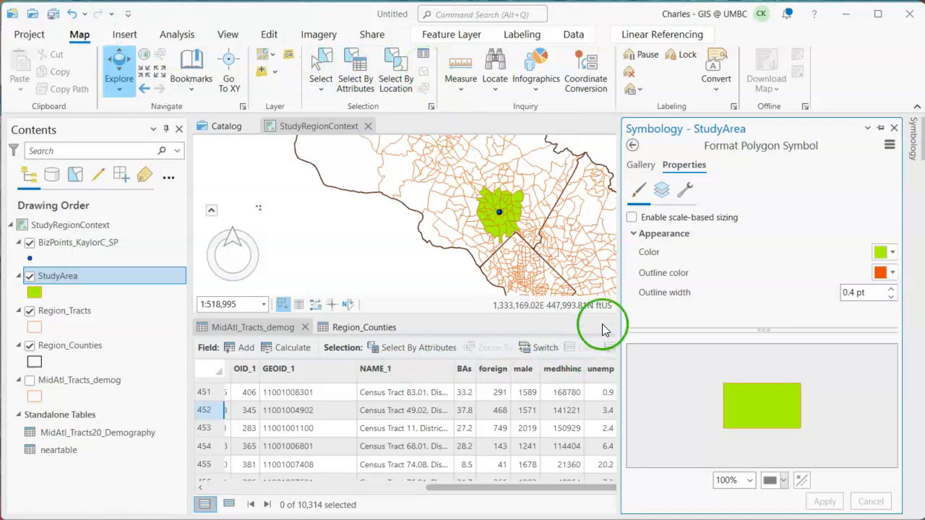
Close the symbology settings and the MidAtl_Tracts_demog and Region_Counties attribute tables, framing the whole study region on the map.
scroll(521, 232, "down", 4)
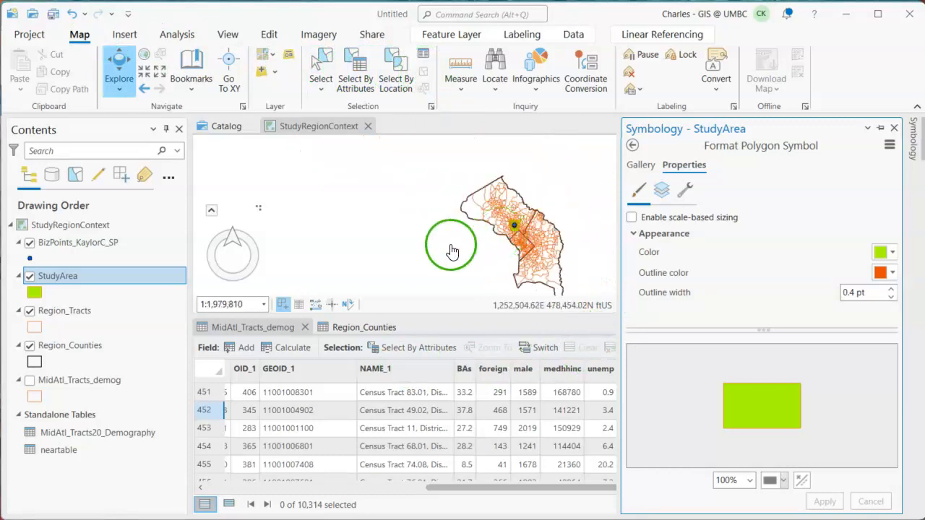
left_click(895, 128)
left_click(284, 327)
left_click(304, 328)
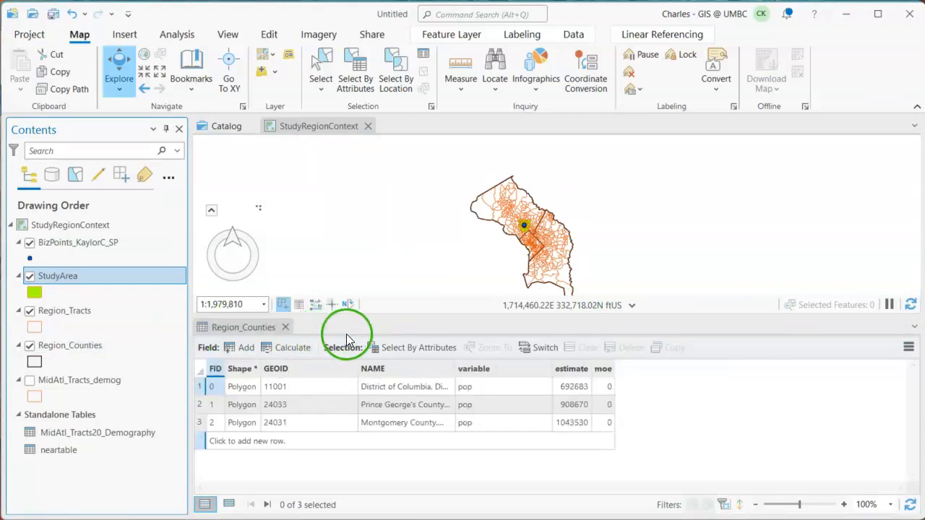
left_click(285, 328)
scroll(557, 353, "up", 2)
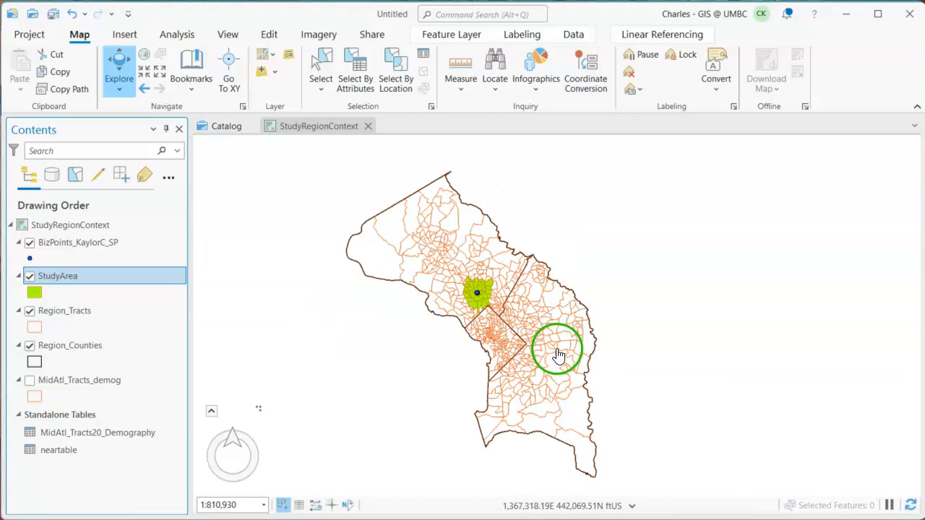